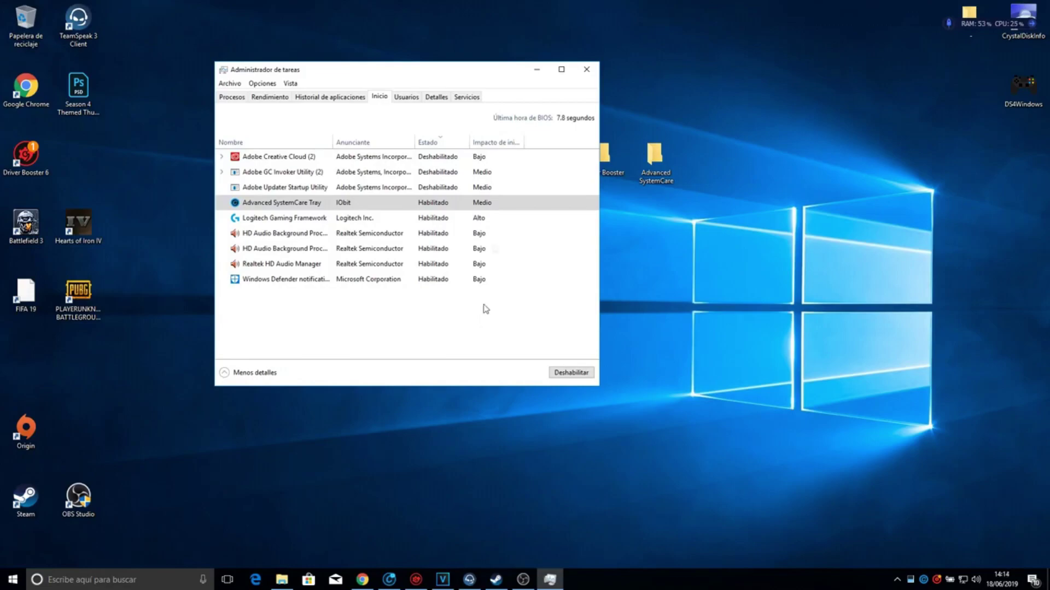
# - Close Task Manager, then select and deselect the three central desktop shortcuts
pyautogui.click(322, 157)
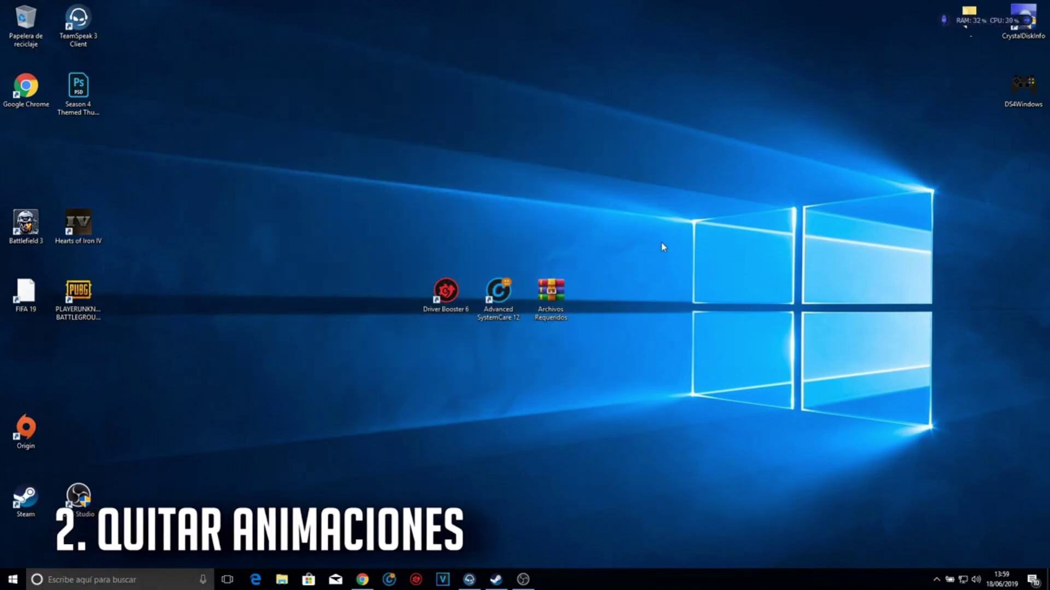
pyautogui.moveTo(1047, 553); pyautogui.dragTo(186, 147)
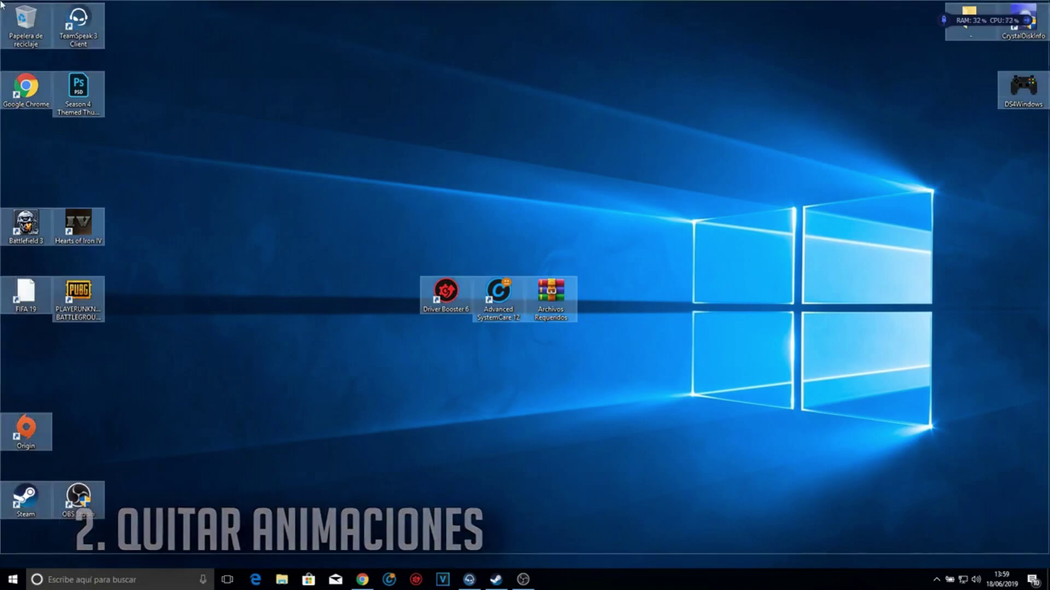
pyautogui.click(224, 164)
# - Open and close the Windows search panel, then start a new search for Control Panel
pyautogui.click(138, 580)
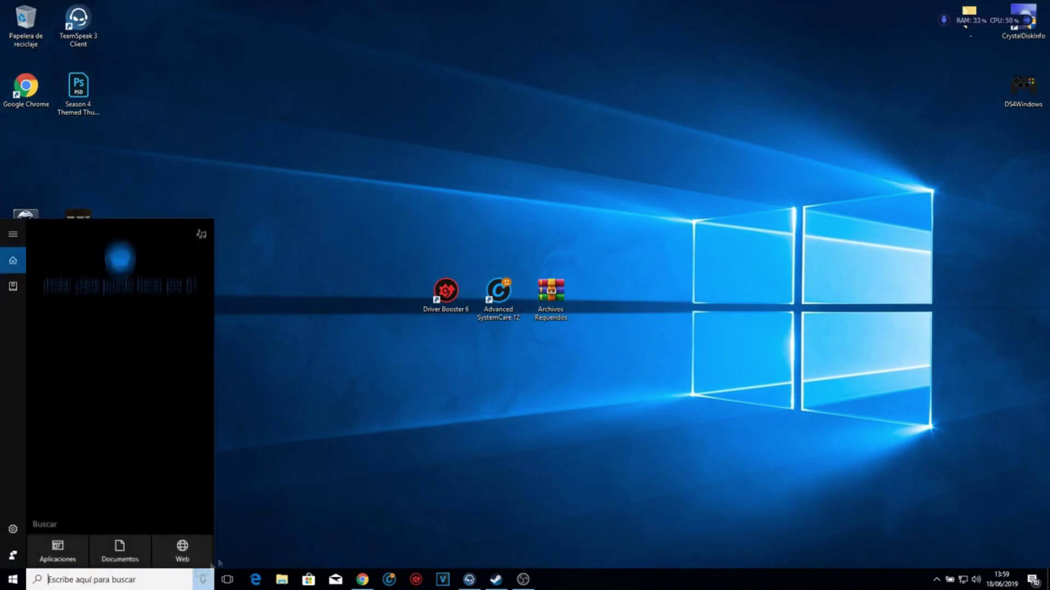
pyautogui.click(393, 446)
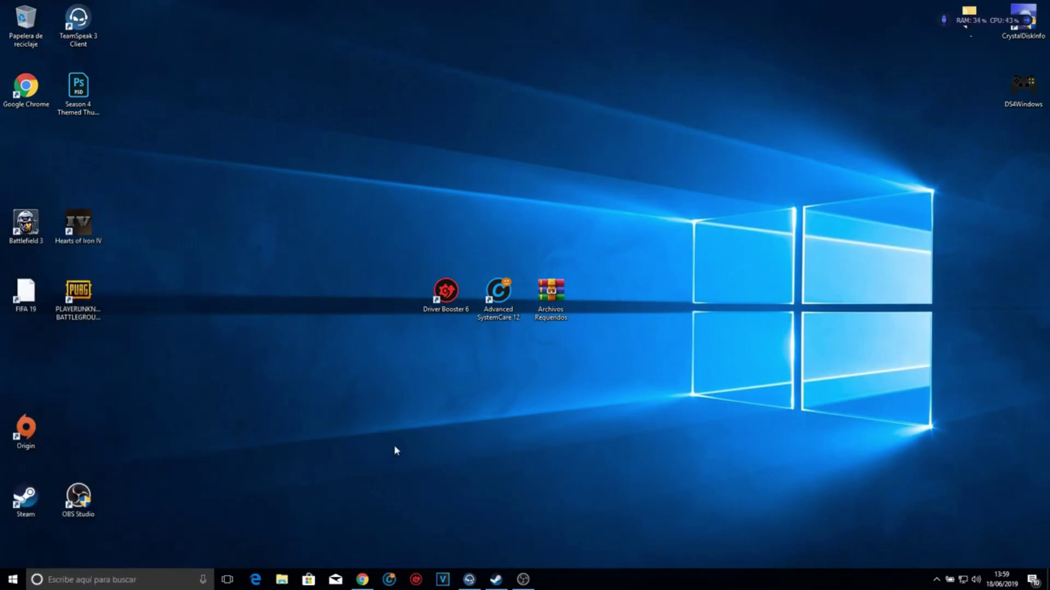
pyautogui.click(87, 580)
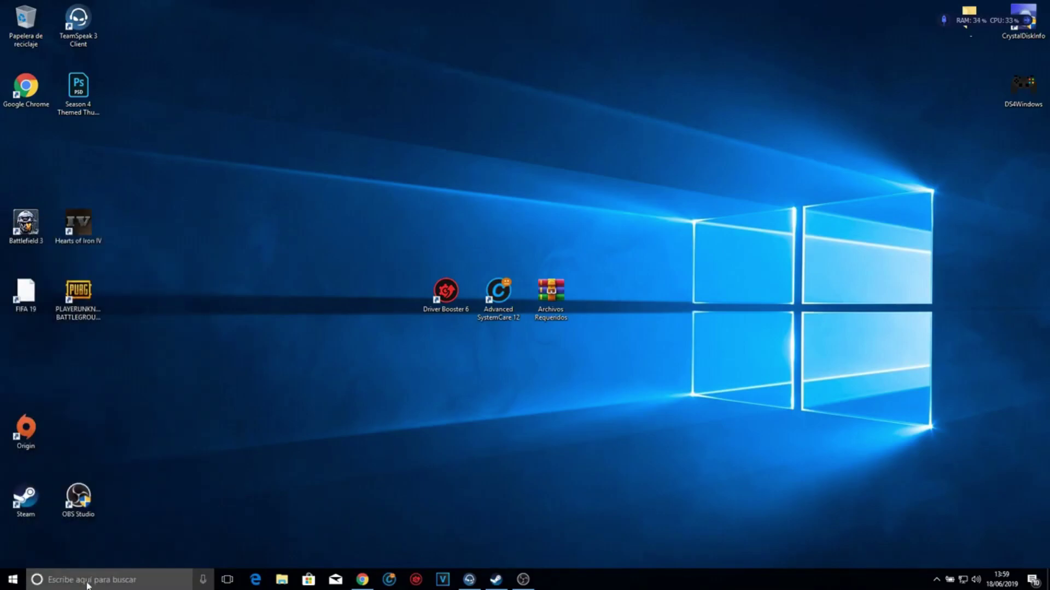
# - Open Performance Options via Control Panel > Sistema y seguridad > Sistema > advanced settings
pyautogui.write('panel')
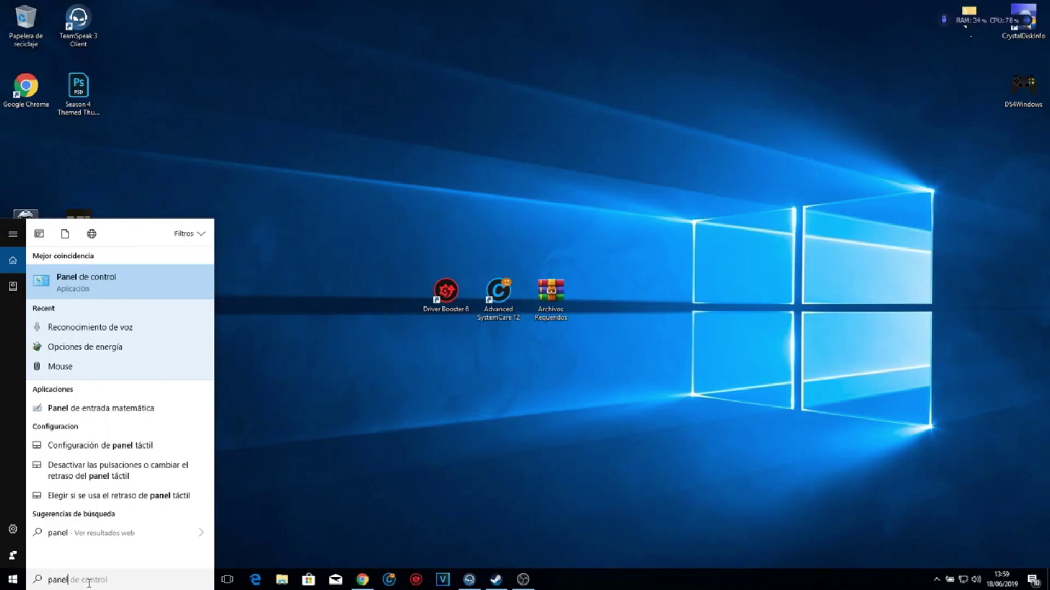
pyautogui.press('Return')
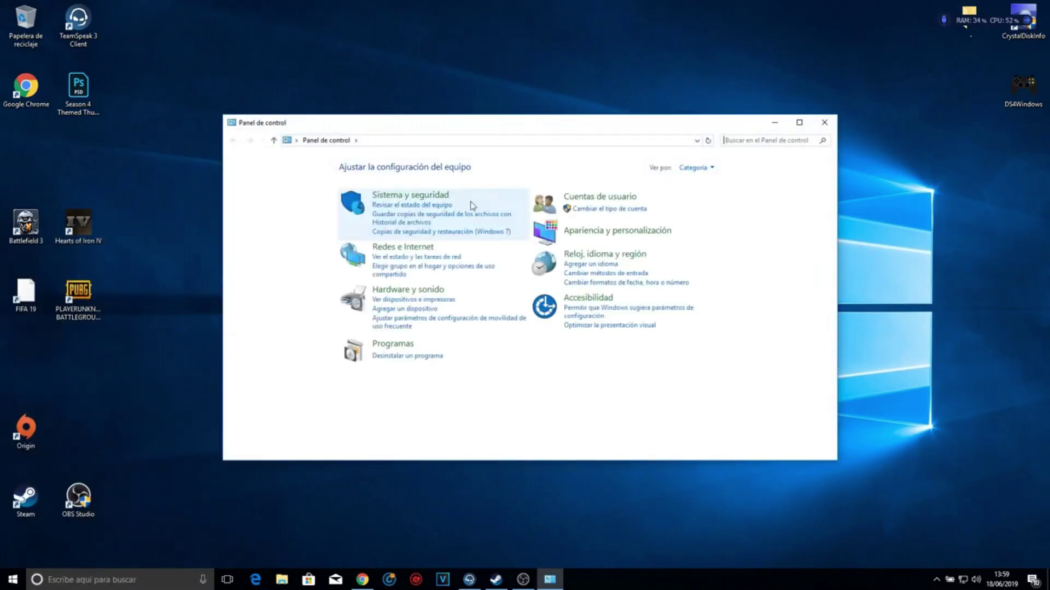
pyautogui.click(418, 197)
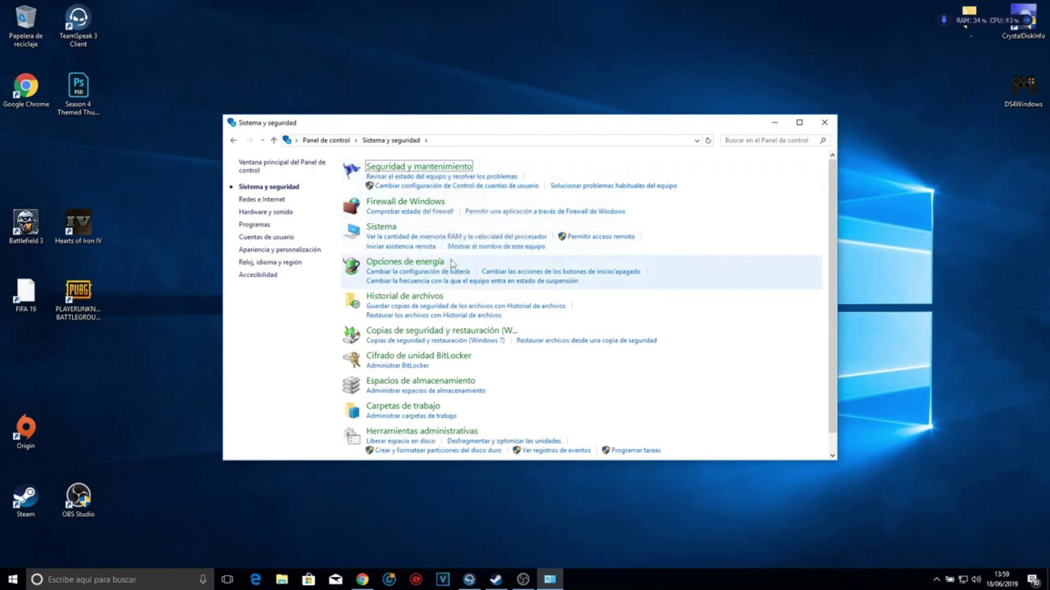
pyautogui.click(385, 228)
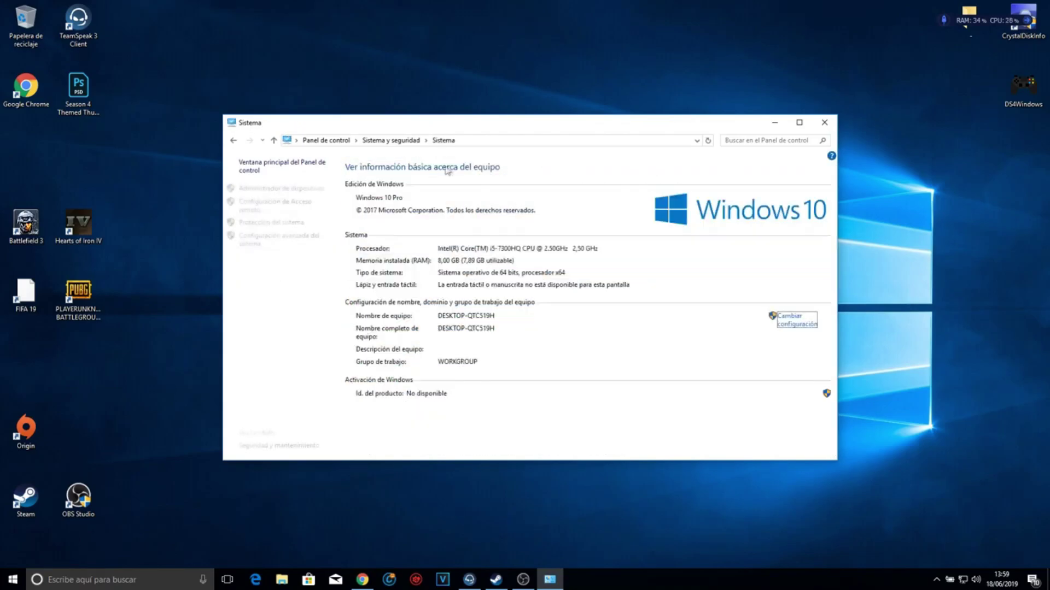
pyautogui.click(277, 245)
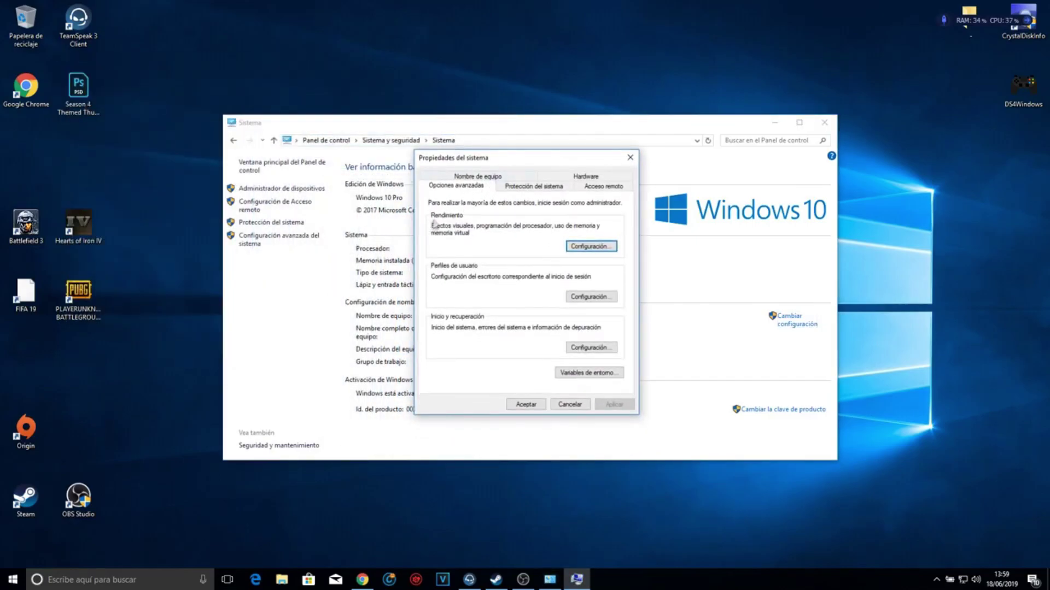
pyautogui.click(566, 248)
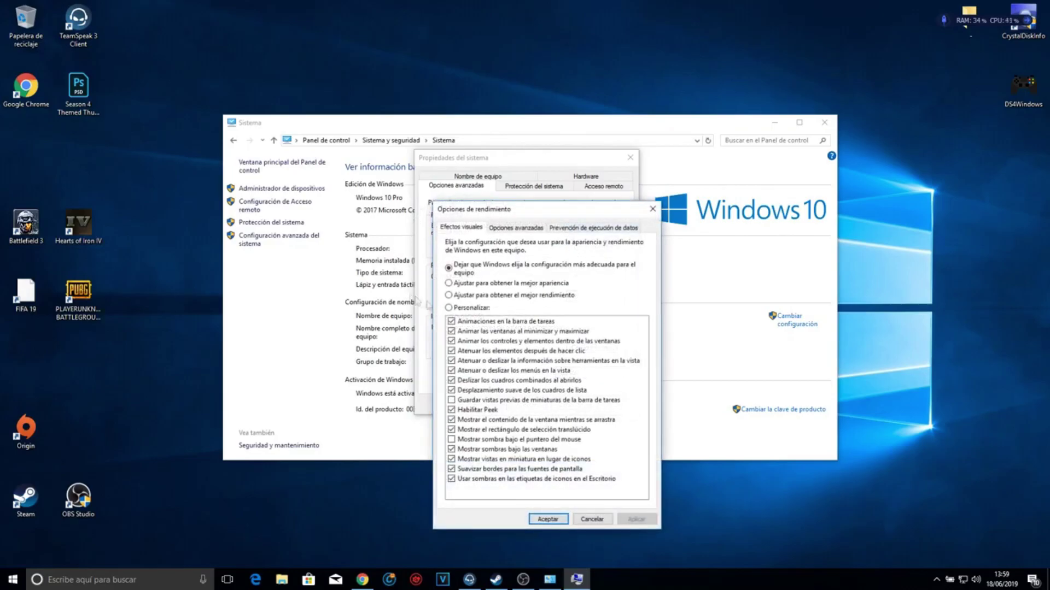
# - Apply the best-performance visual effects preset, keeping screen-font edge smoothing on
pyautogui.click(462, 298)
pyautogui.click(649, 521)
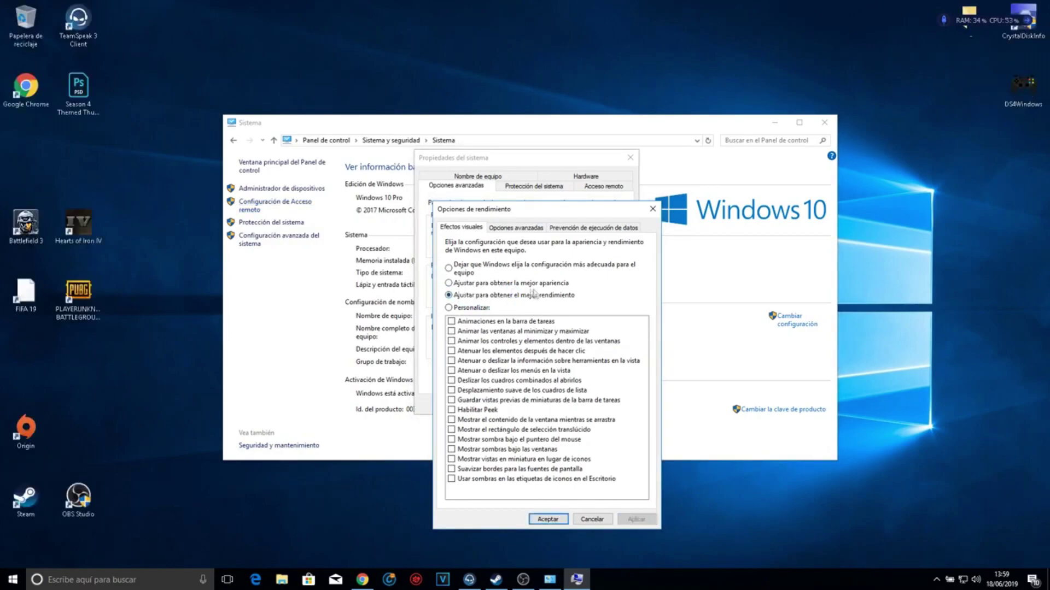
pyautogui.click(463, 471)
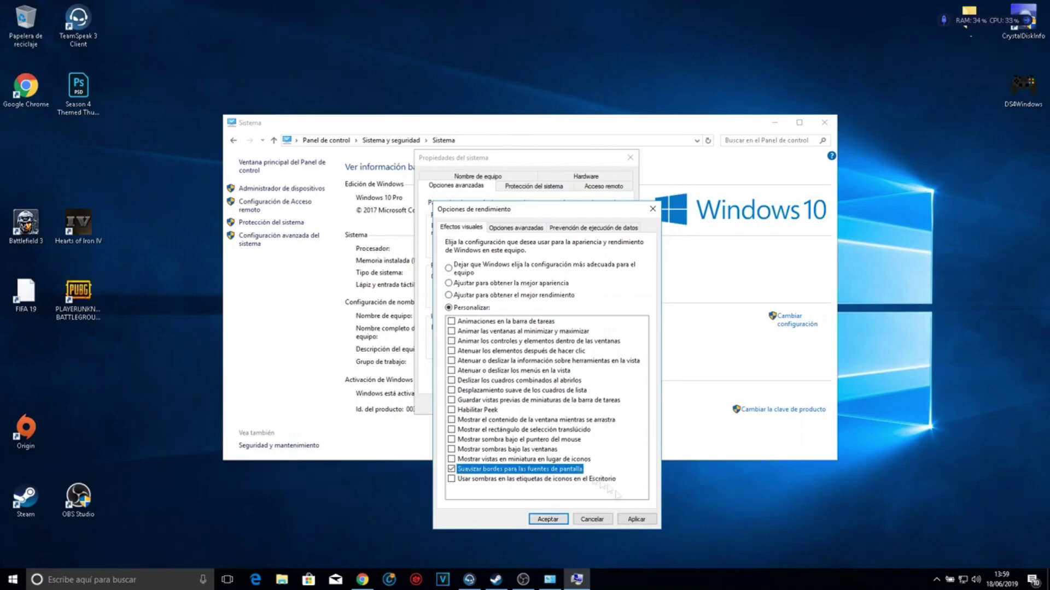
pyautogui.click(636, 520)
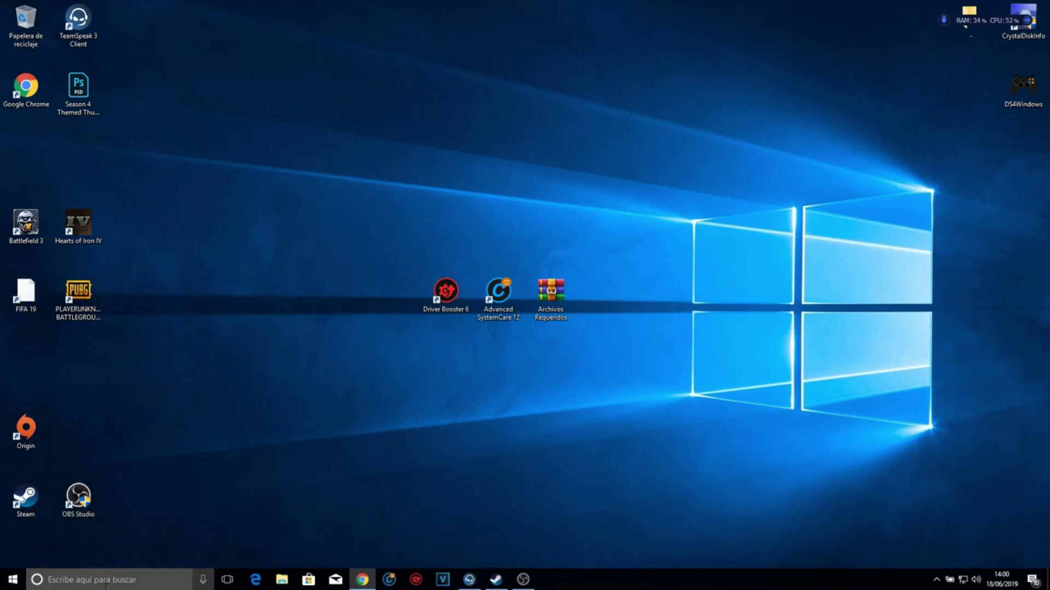
# - Turn off Cortana's lock-screen use, taskbar suggestions and device history, then close the panel
pyautogui.click(149, 582)
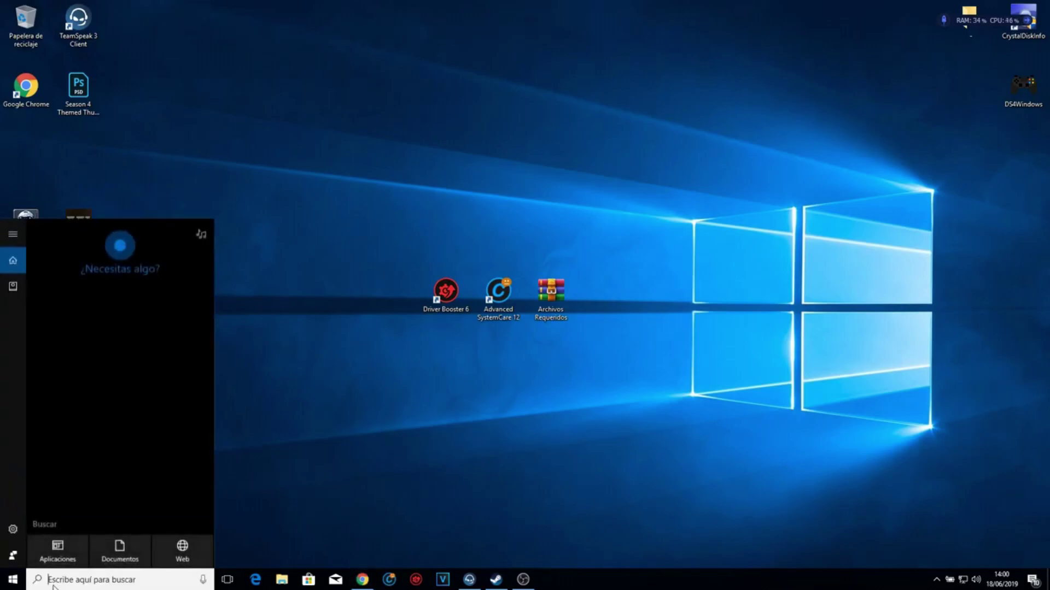
pyautogui.click(13, 529)
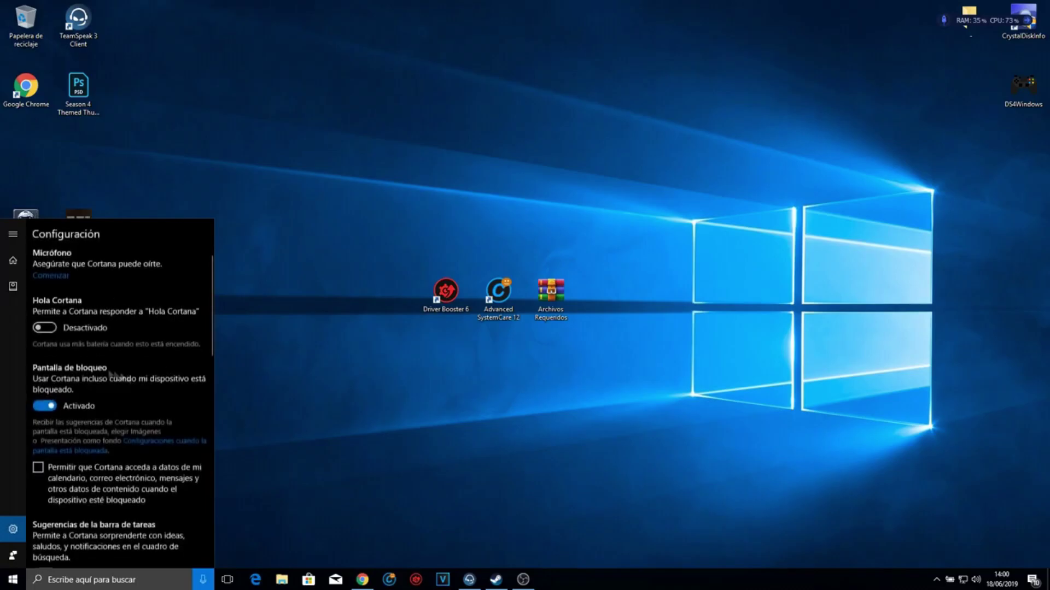
pyautogui.scroll(-1, 57, 328)
pyautogui.scroll(-3, 56, 339)
pyautogui.click(44, 379)
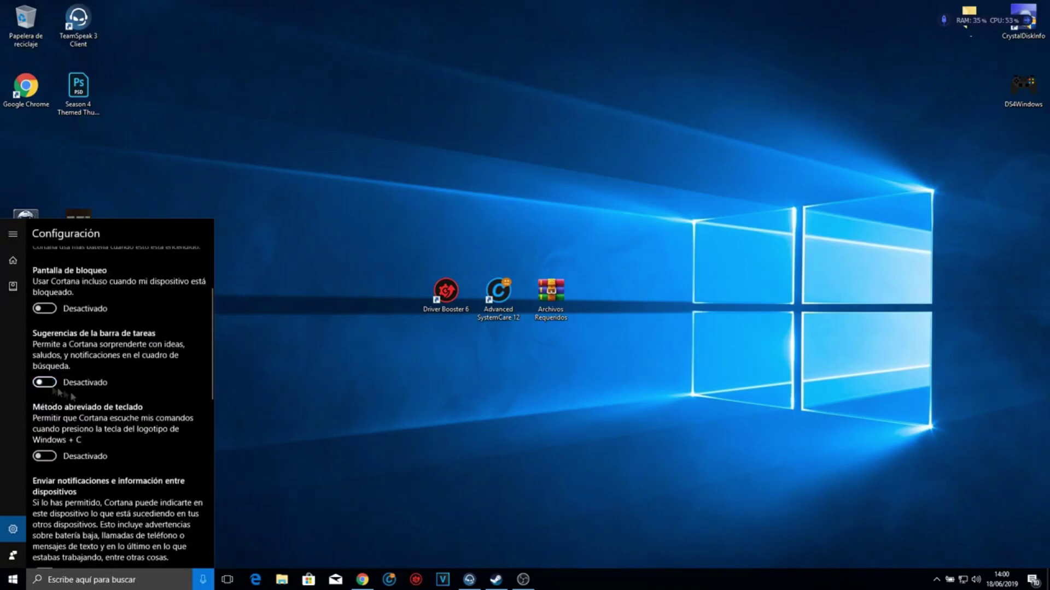
pyautogui.scroll(-5, 55, 416)
pyautogui.click(54, 429)
pyautogui.scroll(-3, 51, 490)
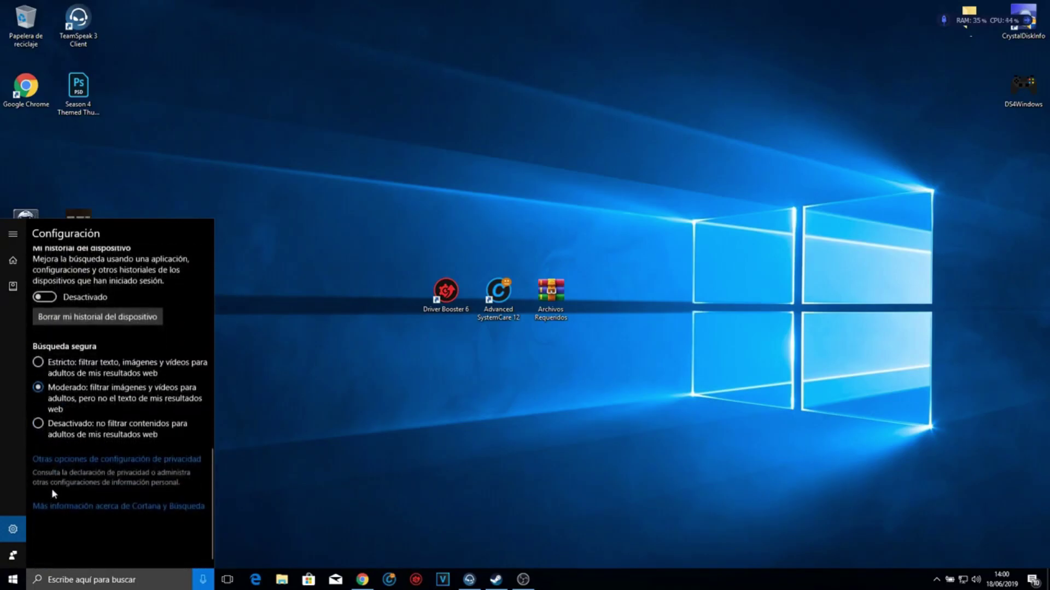
pyautogui.click(871, 412)
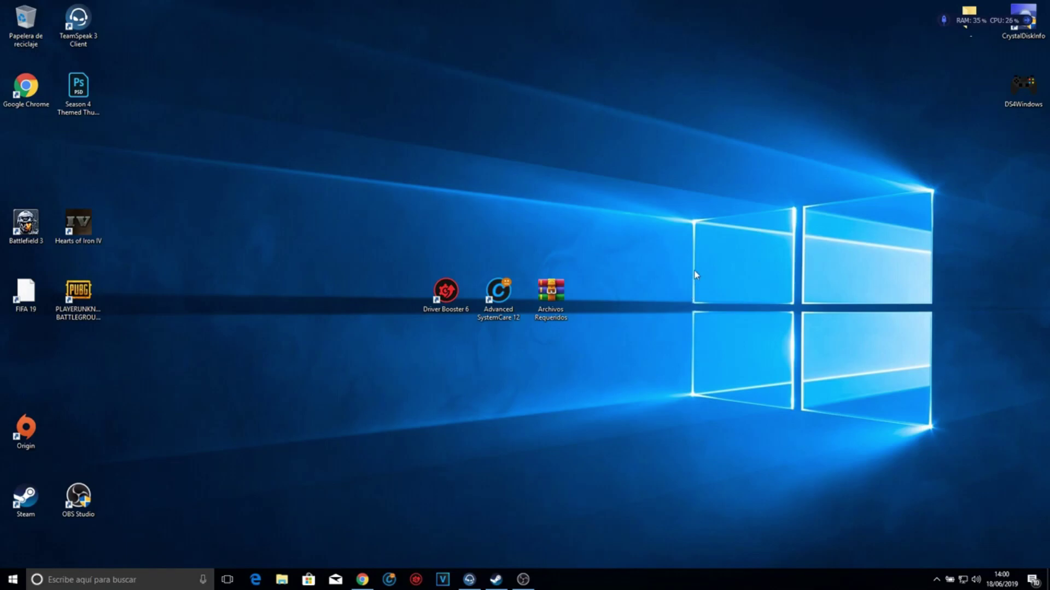
# - Open the power button behaviour settings under Hardware y sonido > Opciones de energía
pyautogui.click(114, 573)
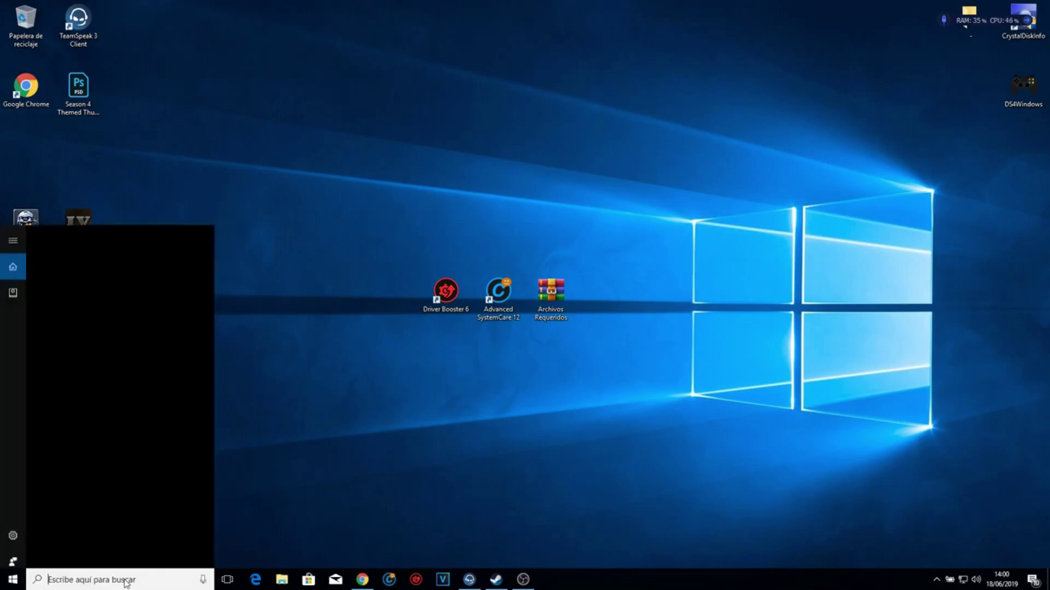
pyautogui.write('panel')
pyautogui.press('Return')
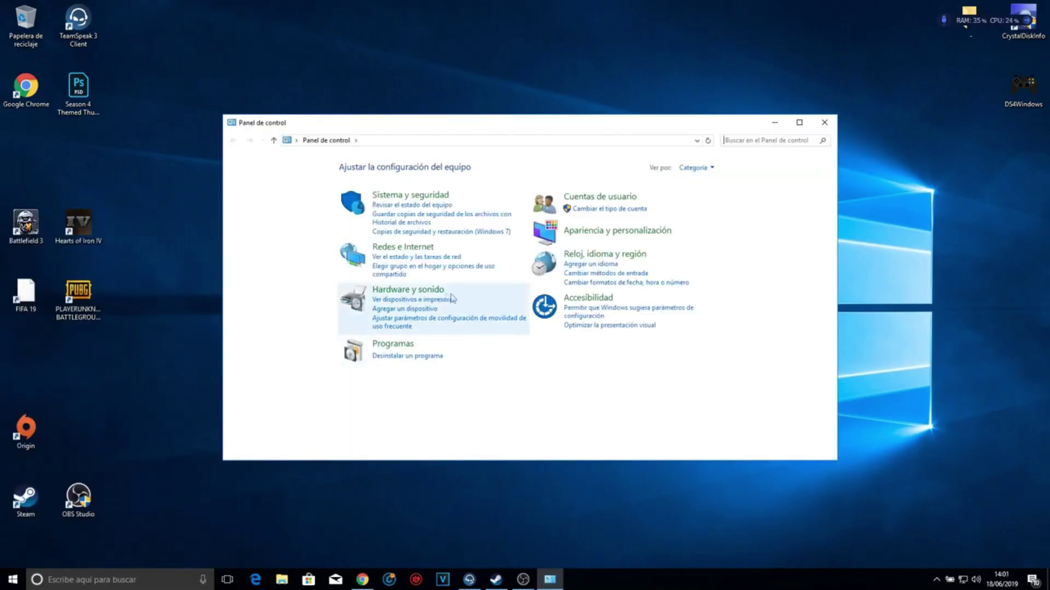
pyautogui.click(429, 290)
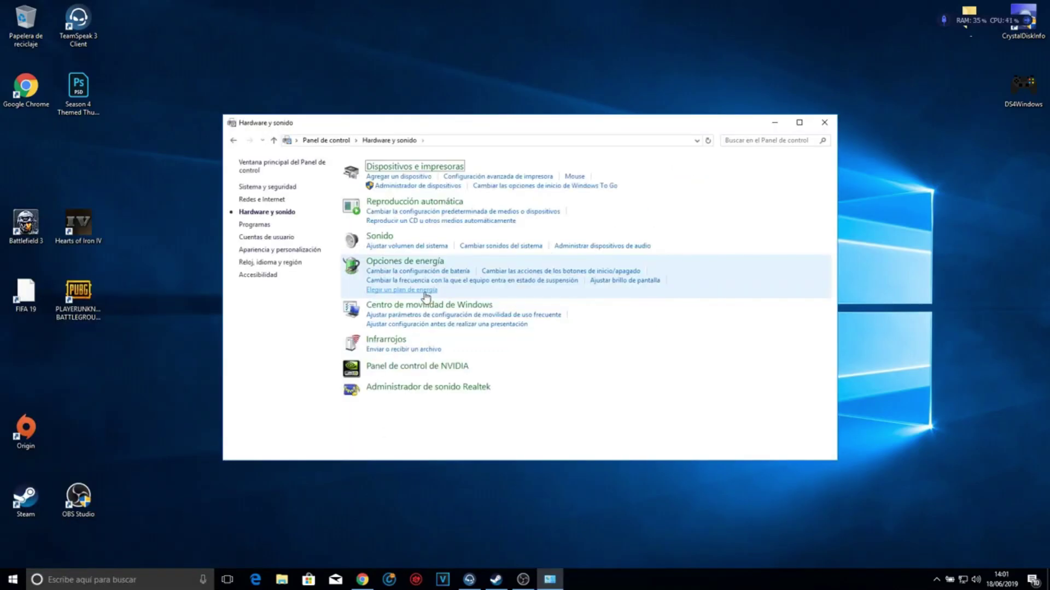
pyautogui.click(405, 261)
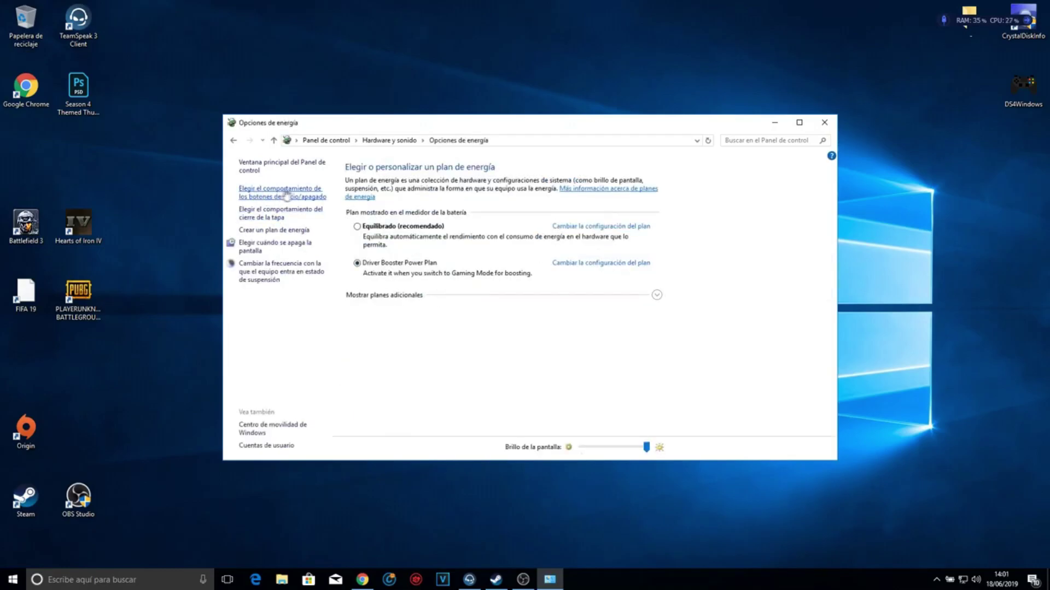
pyautogui.click(308, 197)
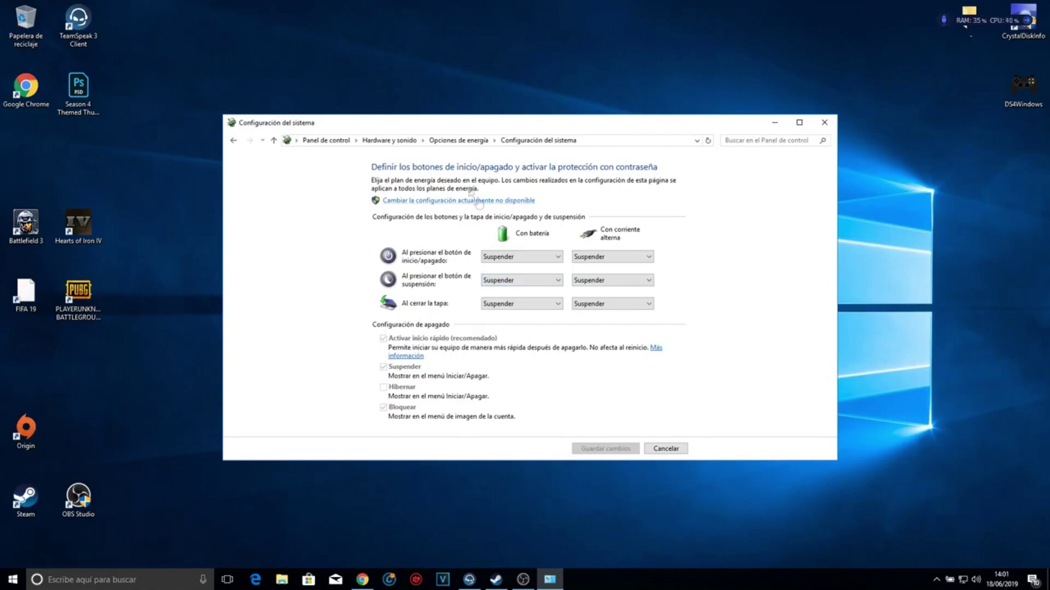
# - Save the shutdown settings with fast startup enabled, and show the additional power plans
pyautogui.click(383, 327)
pyautogui.click(604, 448)
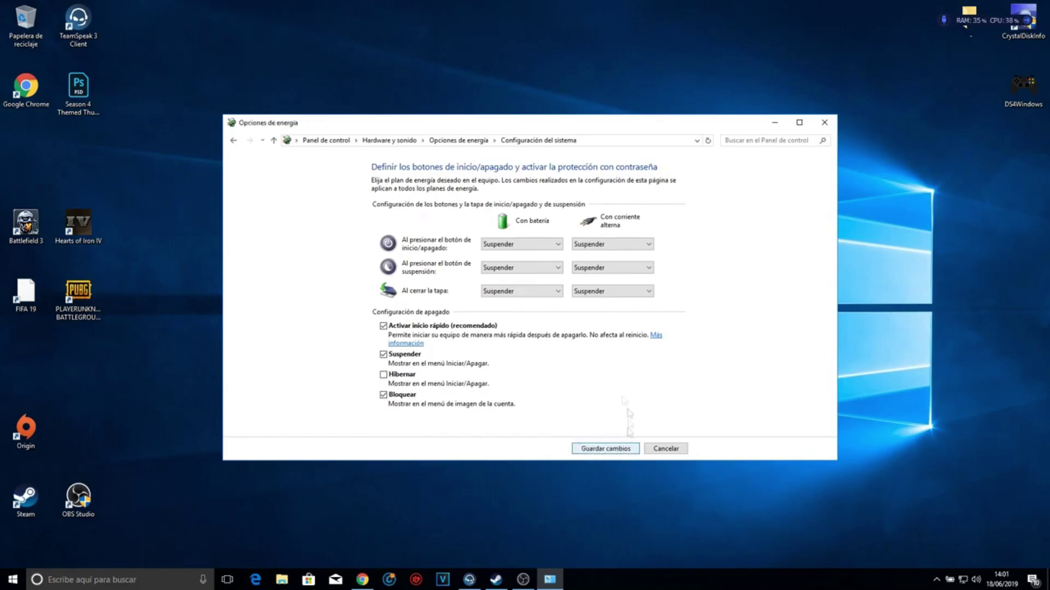
pyautogui.click(657, 297)
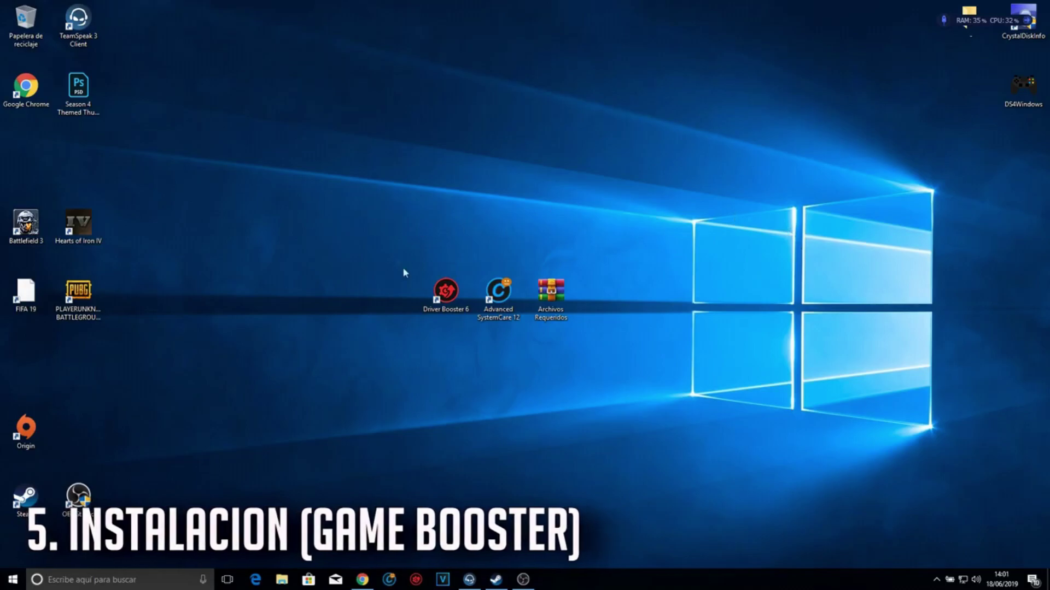
# - Load the pasted MEGA link in Chrome and start downloading Archivos Requeridos - KYIX.rar
pyautogui.click(446, 292)
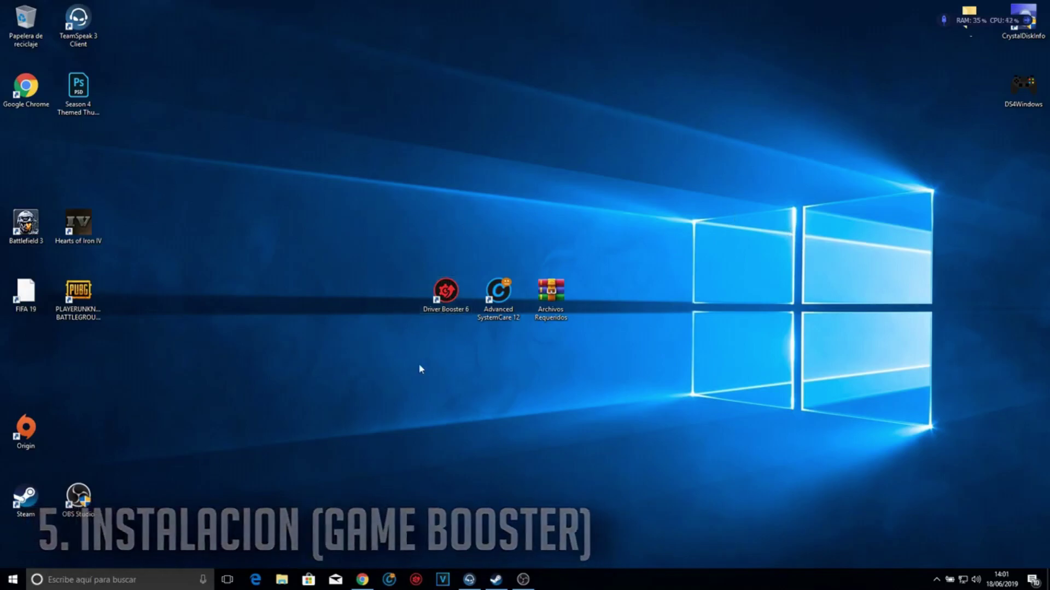
pyautogui.click(363, 580)
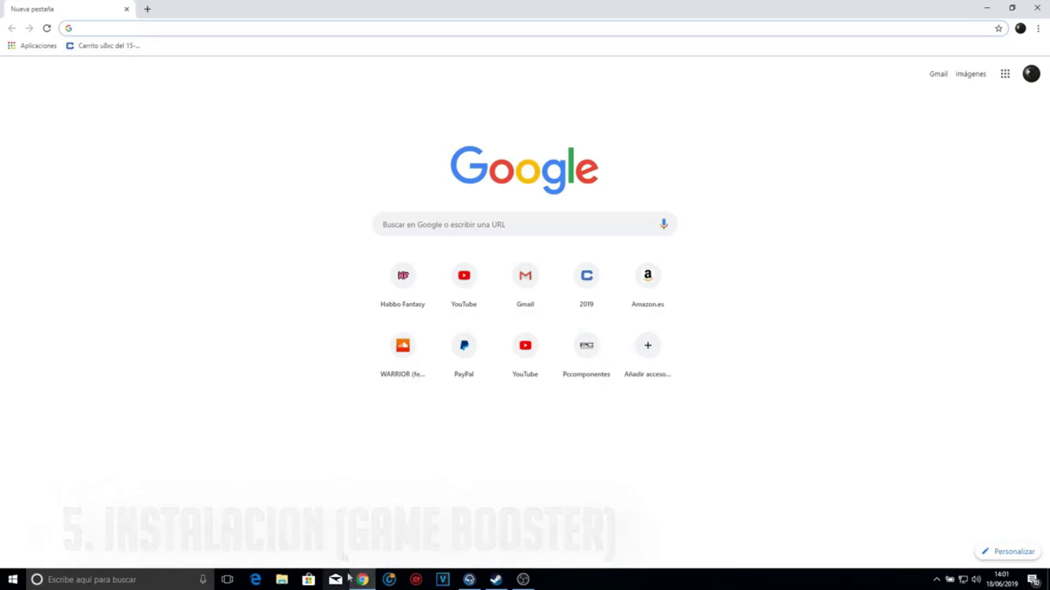
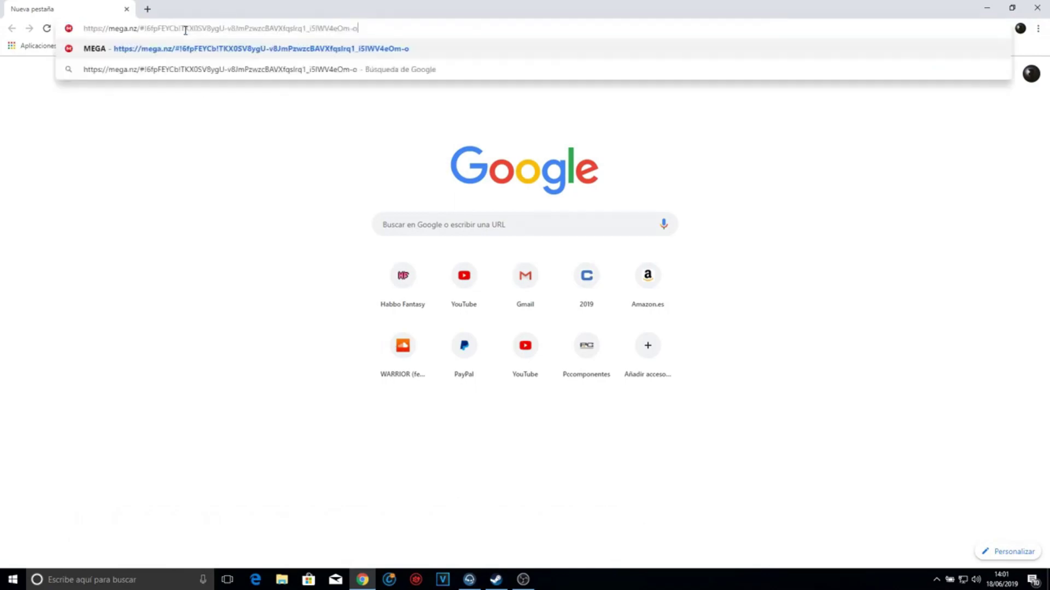
pyautogui.press('Return')
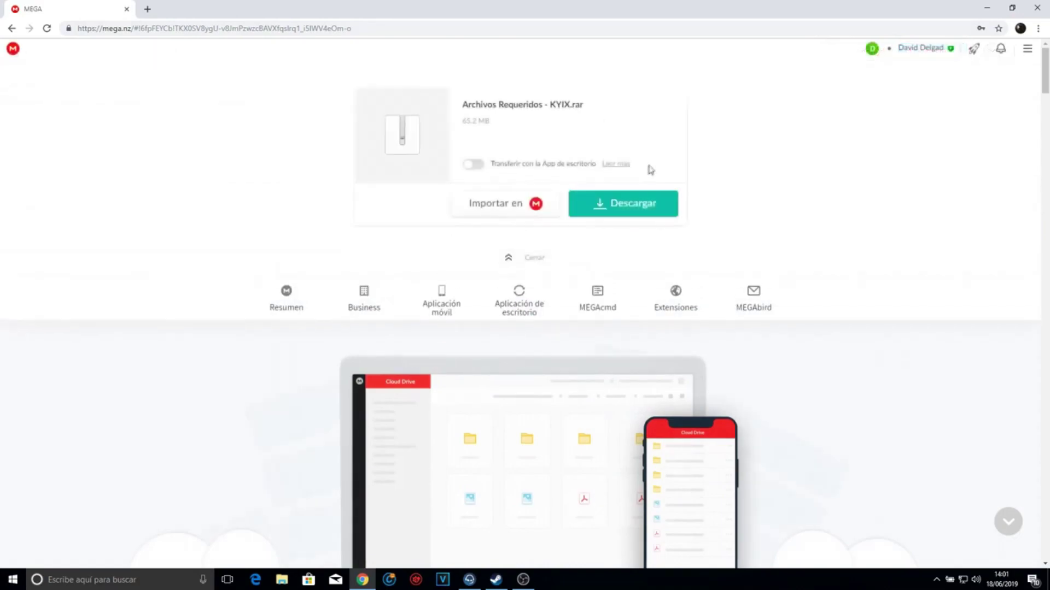
pyautogui.click(638, 206)
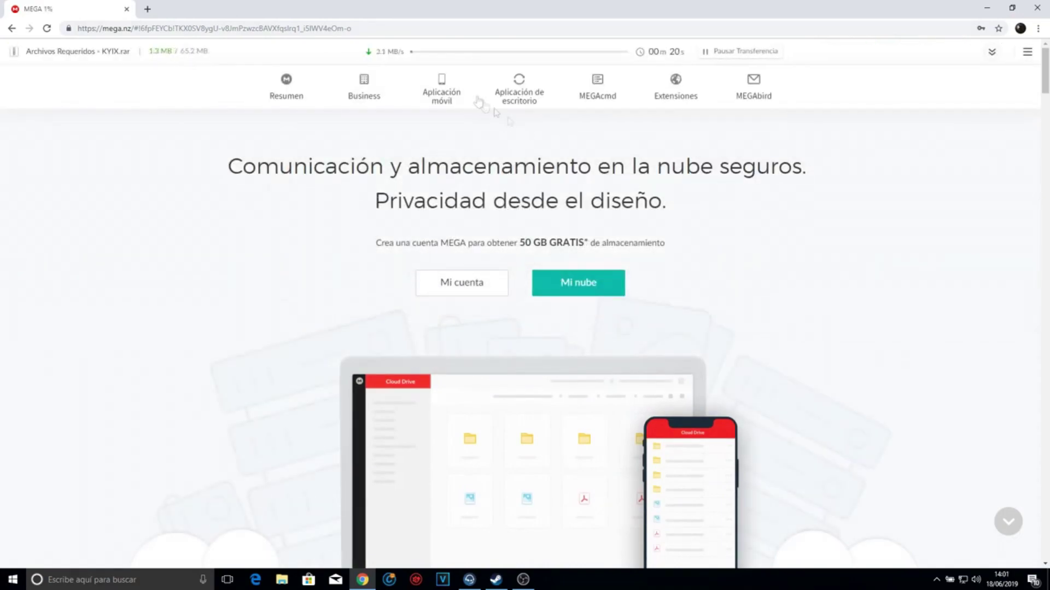
# - Pause the download at 7.5 MB, minimize Chrome, and move the Driver Booster 6 and SystemCare shortcuts up
pyautogui.click(733, 52)
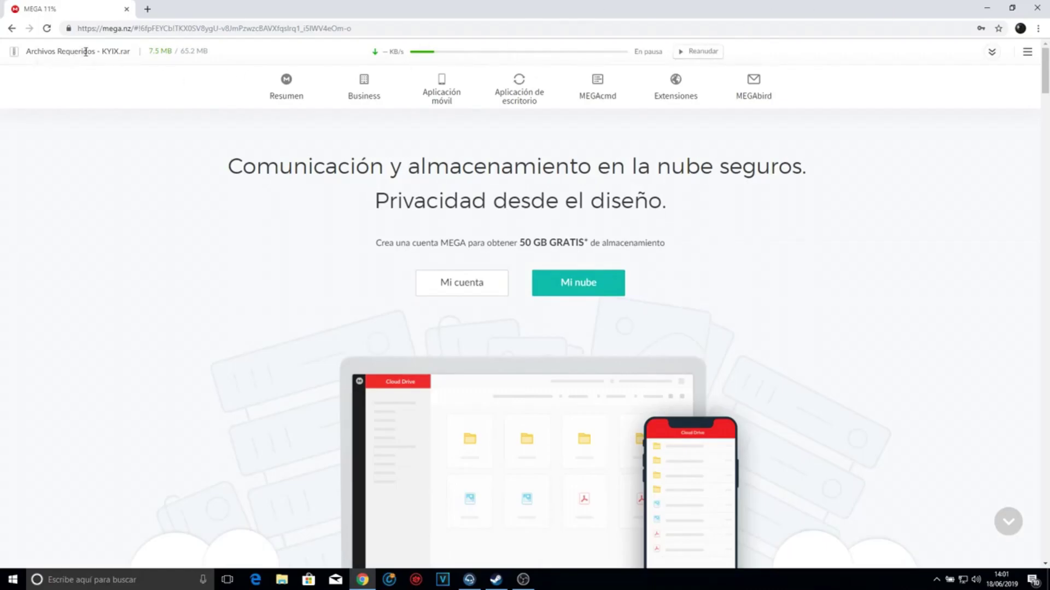
pyautogui.click(1047, 579)
pyautogui.moveTo(534, 253); pyautogui.dragTo(426, 273)
pyautogui.moveTo(498, 293); pyautogui.dragTo(498, 156)
# - Extract the Advanced SystemCare and Driver Booster folders from Archivos Requeridos.rar to the desktop, entering the password
pyautogui.click(551, 296)
pyautogui.doubleClick(551, 295)
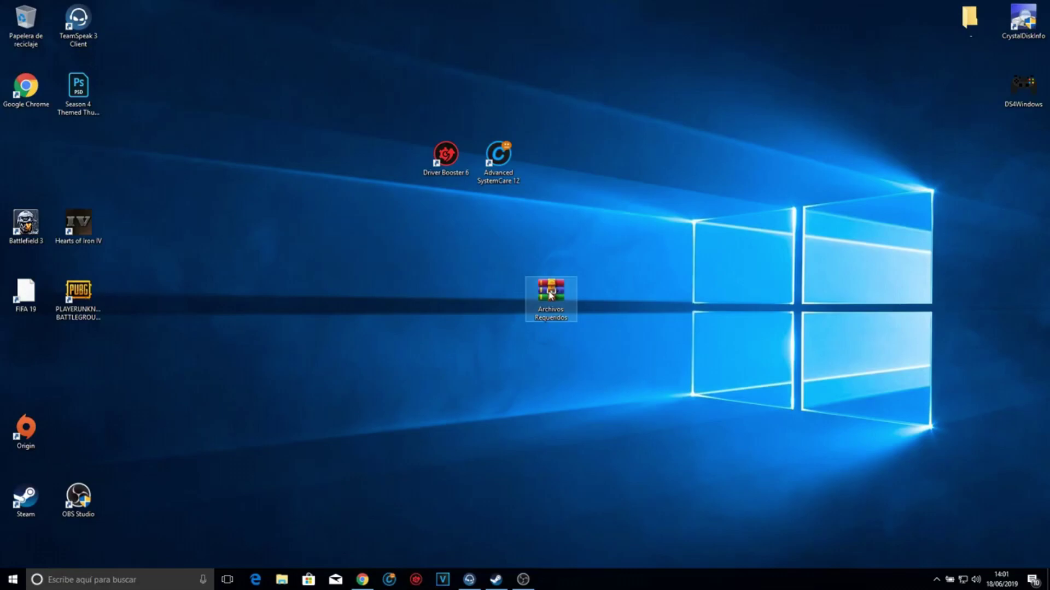
pyautogui.doubleClick(144, 114)
pyautogui.moveTo(124, 149); pyautogui.dragTo(499, 446)
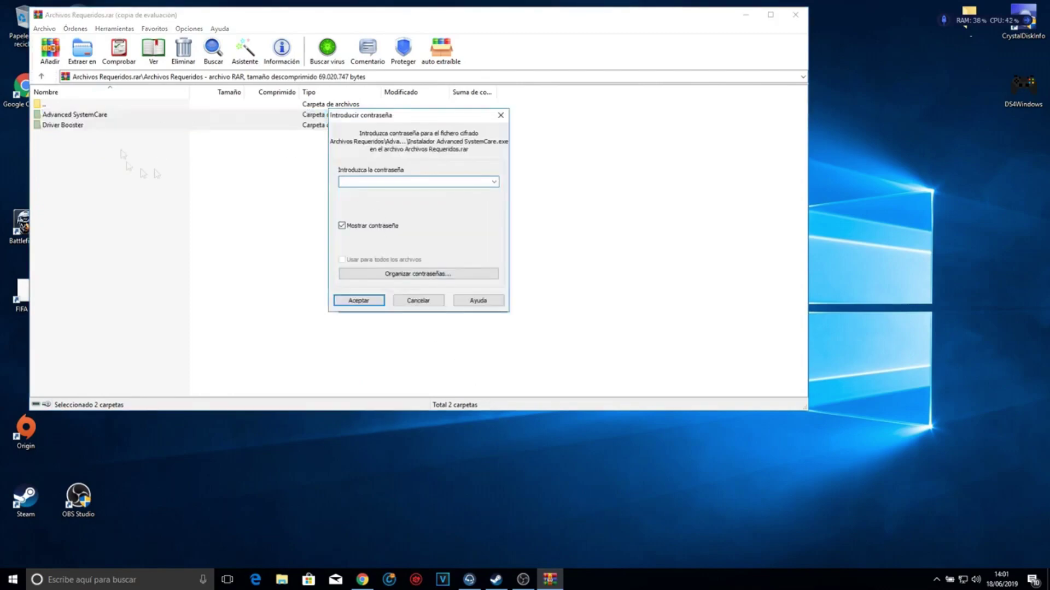
pyautogui.moveTo(358, 121); pyautogui.dragTo(850, 335)
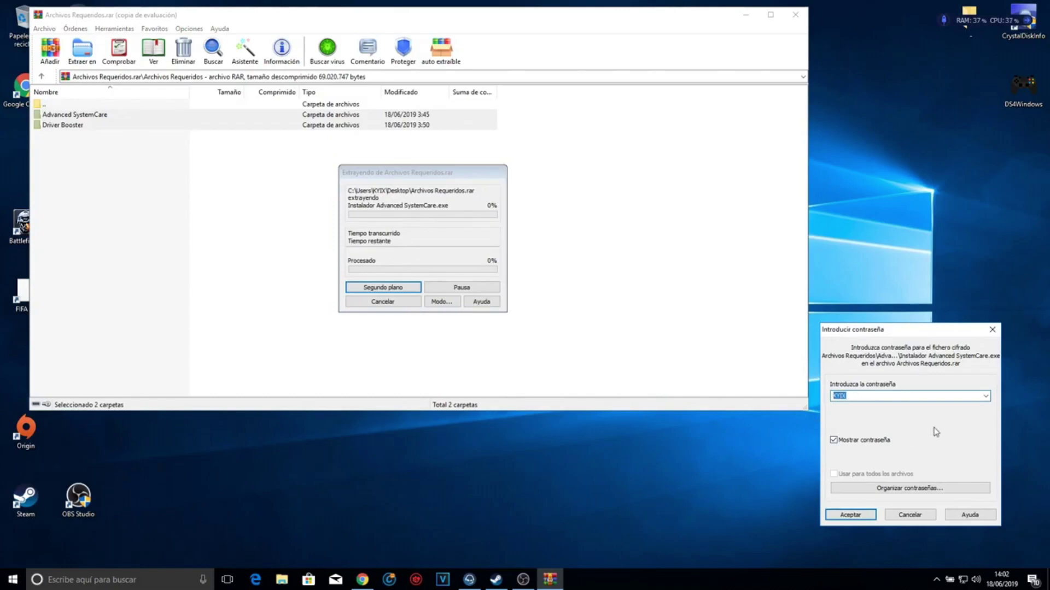
pyautogui.click(859, 514)
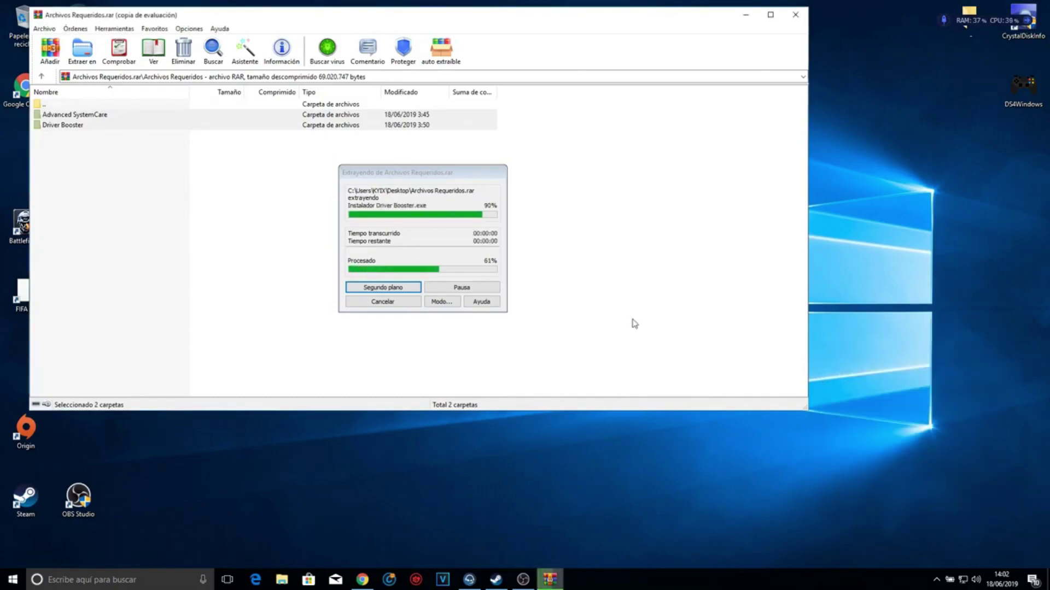
# - Close WinRAR and arrange the archive, Advanced SystemCare and Driver Booster folders on the desktop
pyautogui.click(795, 15)
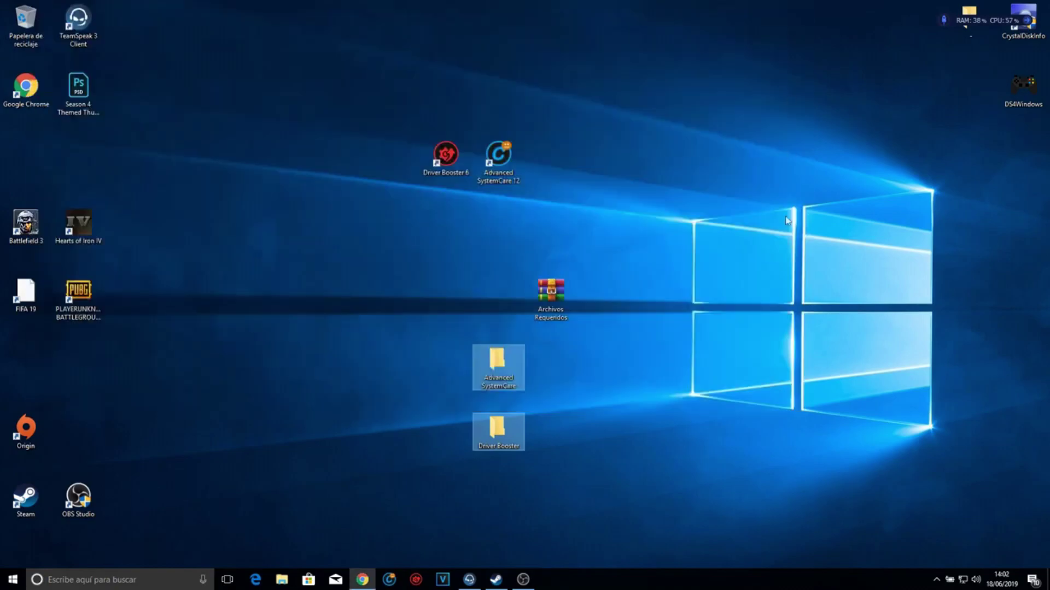
pyautogui.moveTo(551, 295); pyautogui.dragTo(560, 161)
pyautogui.moveTo(498, 372); pyautogui.dragTo(604, 380)
pyautogui.moveTo(498, 429); pyautogui.dragTo(445, 362)
# - Open the Driver Booster folder and read the Como ACTIVAR tu licencia note, then close it
pyautogui.doubleClick(445, 361)
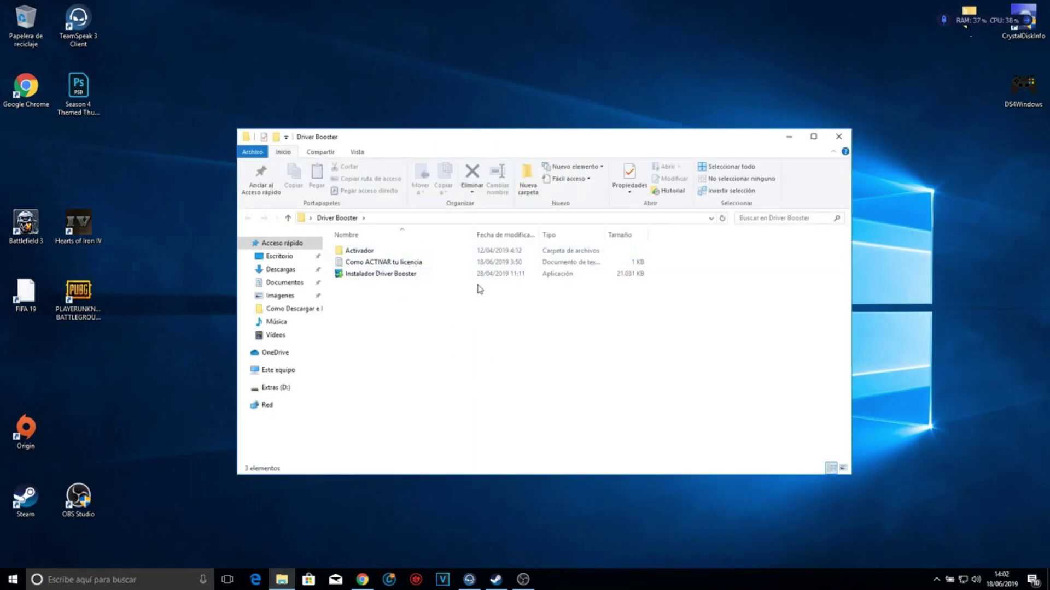
pyautogui.doubleClick(396, 263)
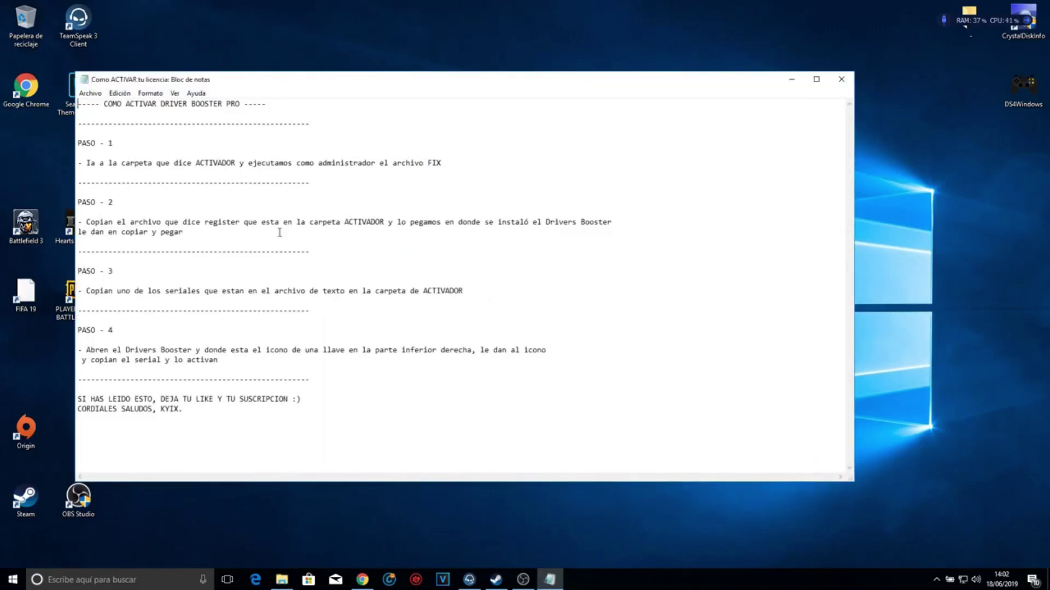
pyautogui.moveTo(117, 163); pyautogui.dragTo(182, 409)
pyautogui.click(284, 310)
pyautogui.click(842, 80)
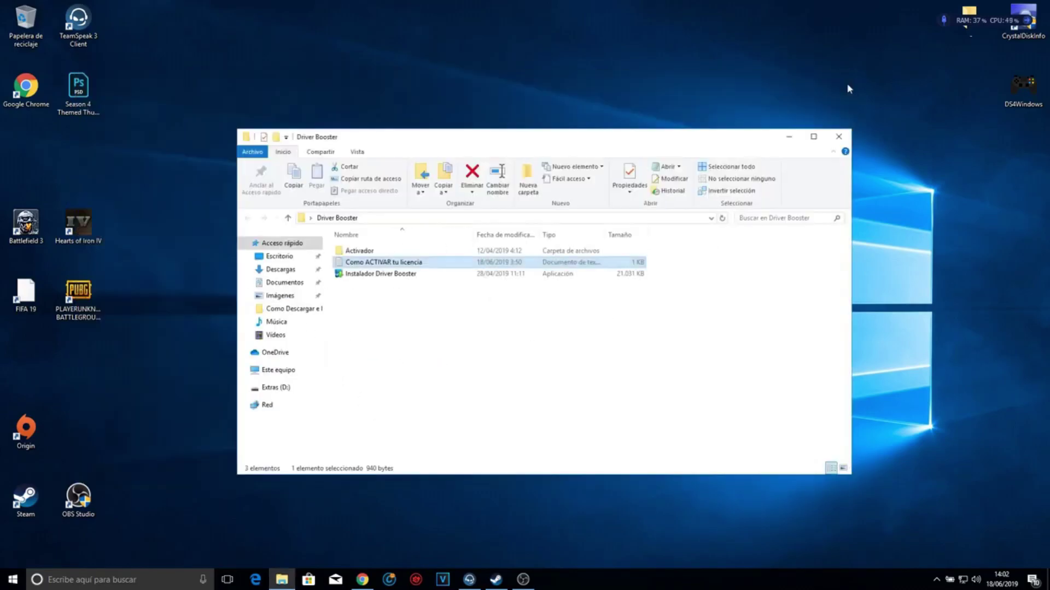
# - Run Instalador Driver Booster and start installing, declining the bundled software offer
pyautogui.doubleClick(436, 279)
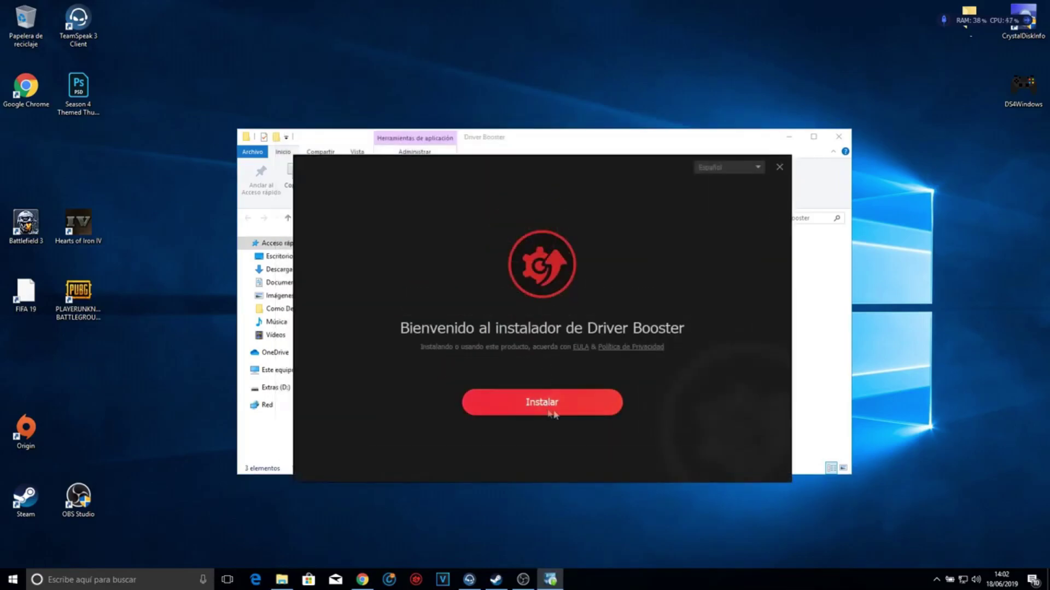
pyautogui.click(547, 404)
pyautogui.click(386, 377)
pyautogui.press('Return')
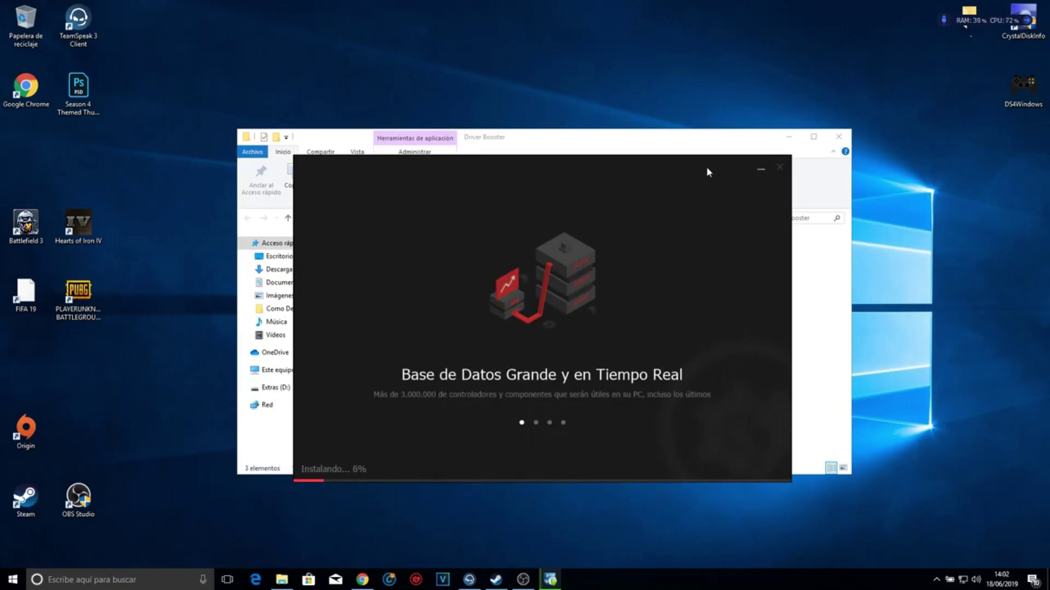
# - Let the installation finish, decline the newsletter, and close the completion screen
pyautogui.click(760, 170)
pyautogui.rightClick(634, 584)
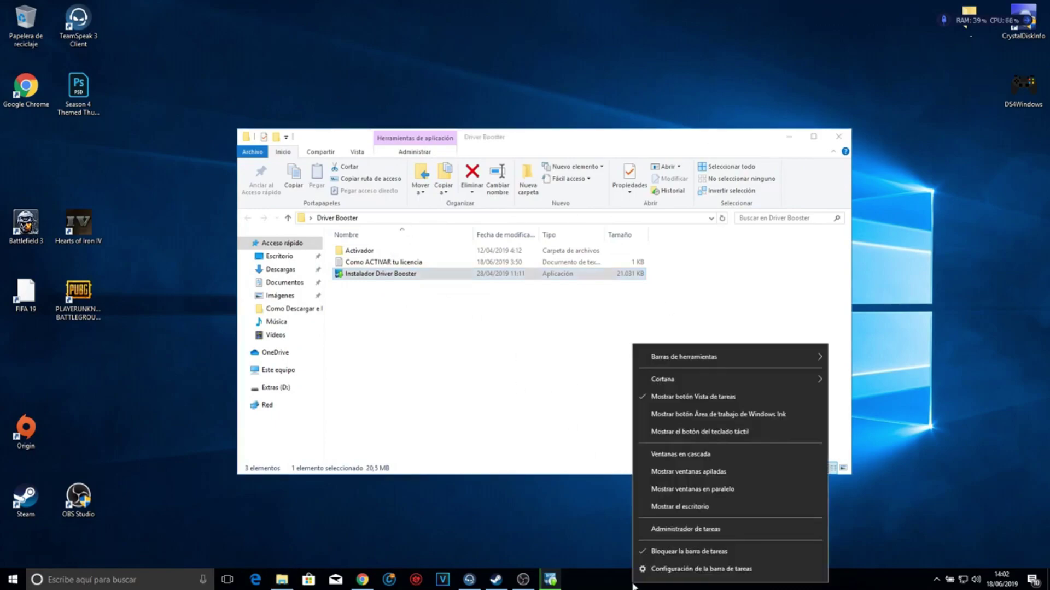
pyautogui.click(547, 579)
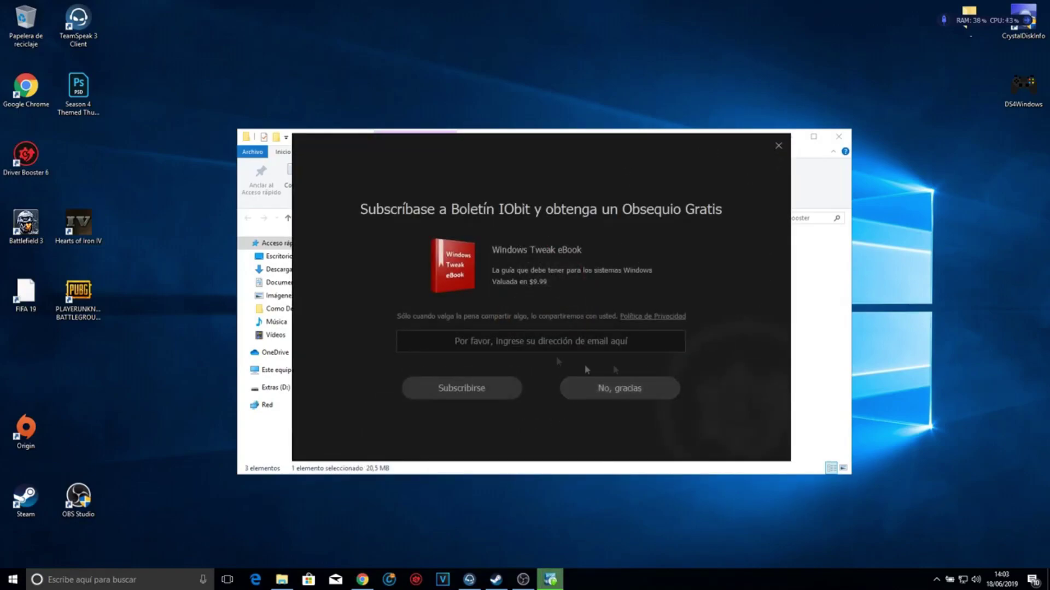
pyautogui.click(618, 387)
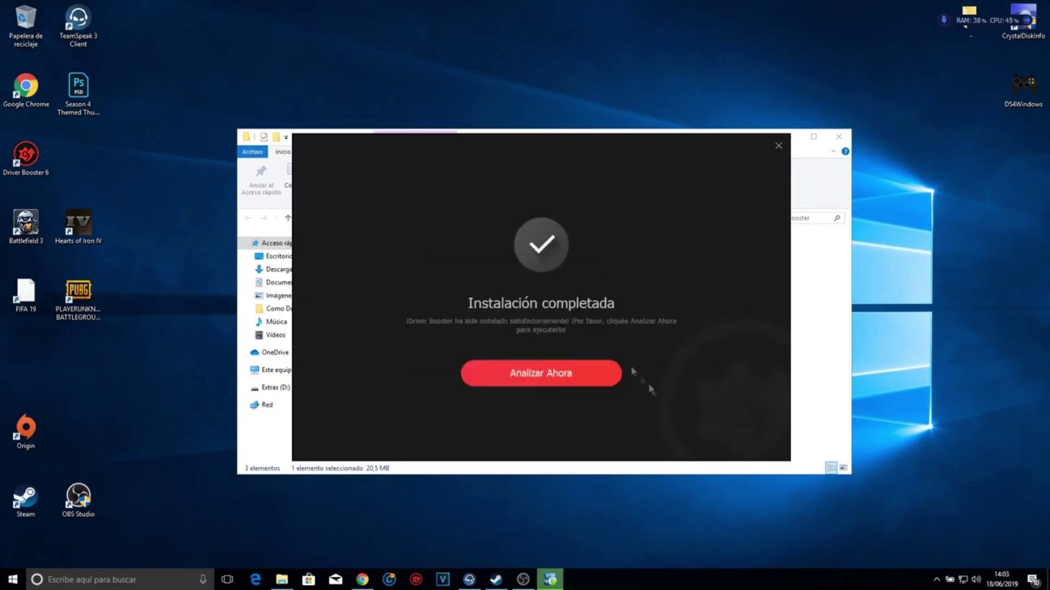
pyautogui.click(779, 146)
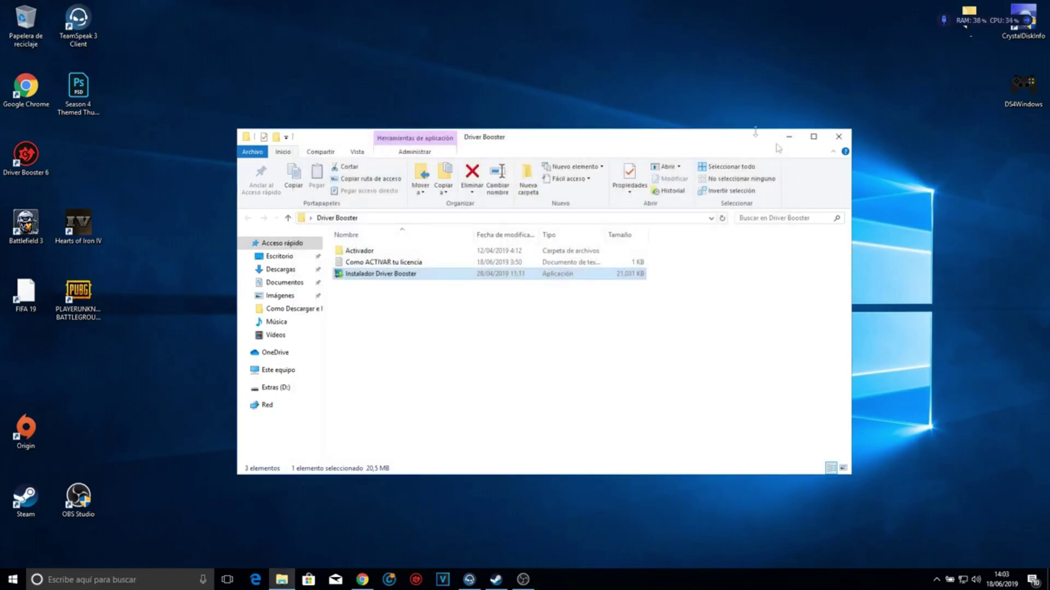
pyautogui.click(433, 313)
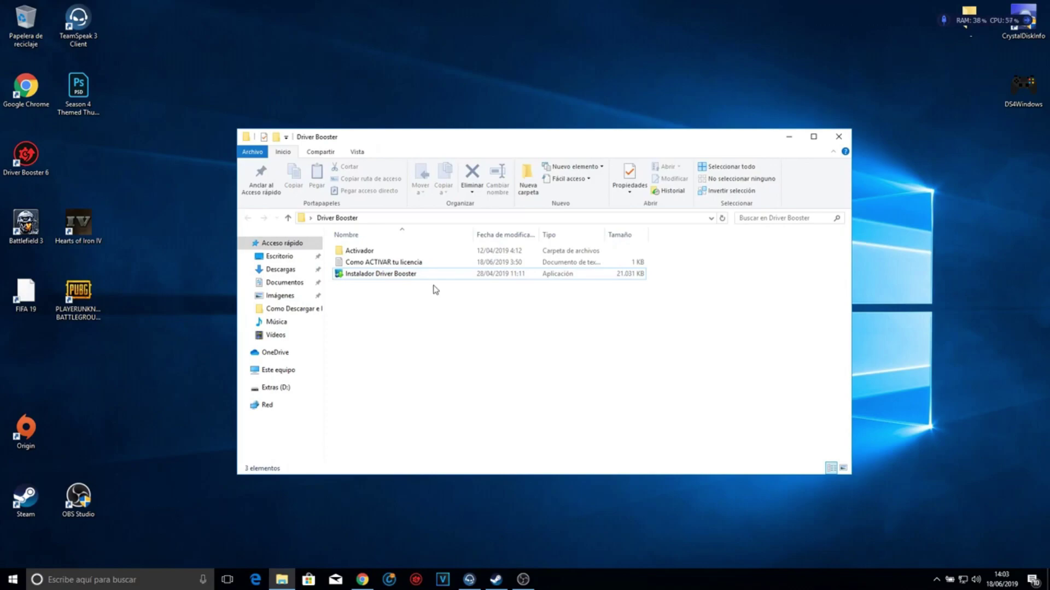
# - Run the Fix file in the Activador folder as administrator
pyautogui.doubleClick(396, 253)
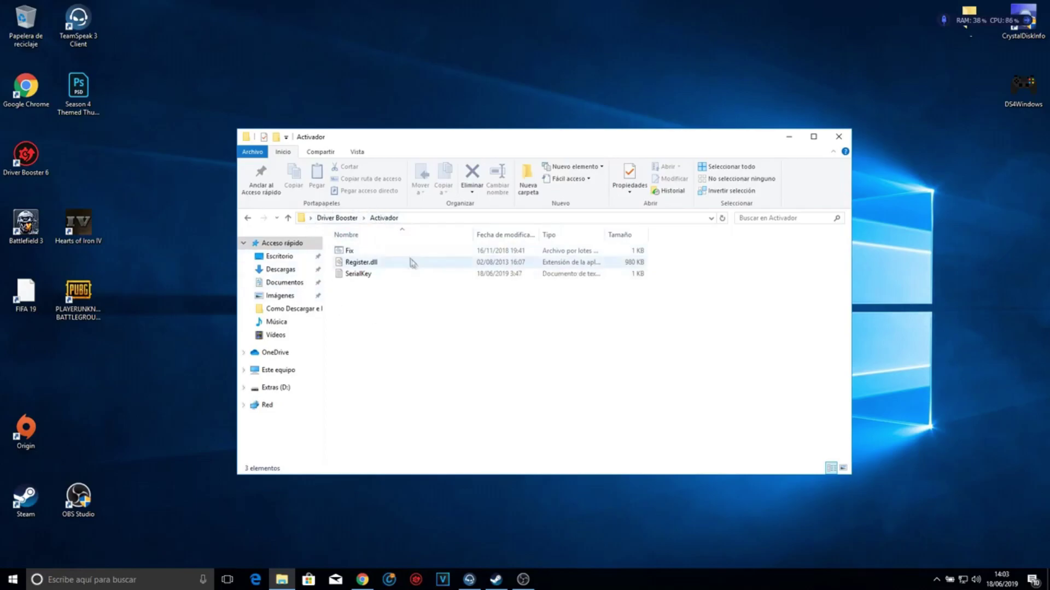
pyautogui.click(385, 253)
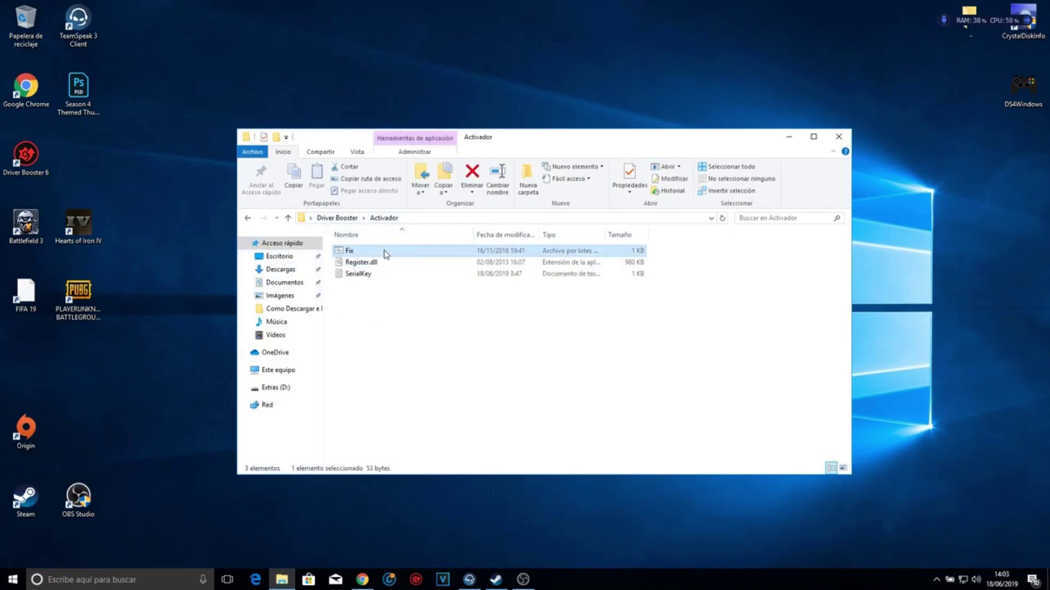
pyautogui.rightClick(386, 253)
pyautogui.click(422, 291)
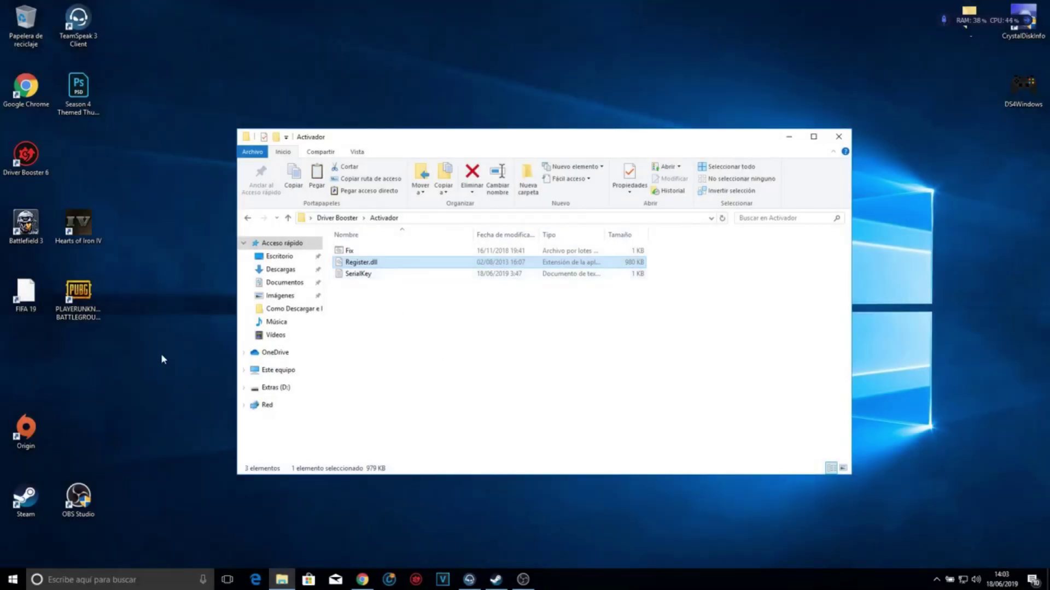
# - Copy Register.dll into the Driver Booster 6.4.0 install folder, replacing the existing file with administrator permission
pyautogui.click(60, 188)
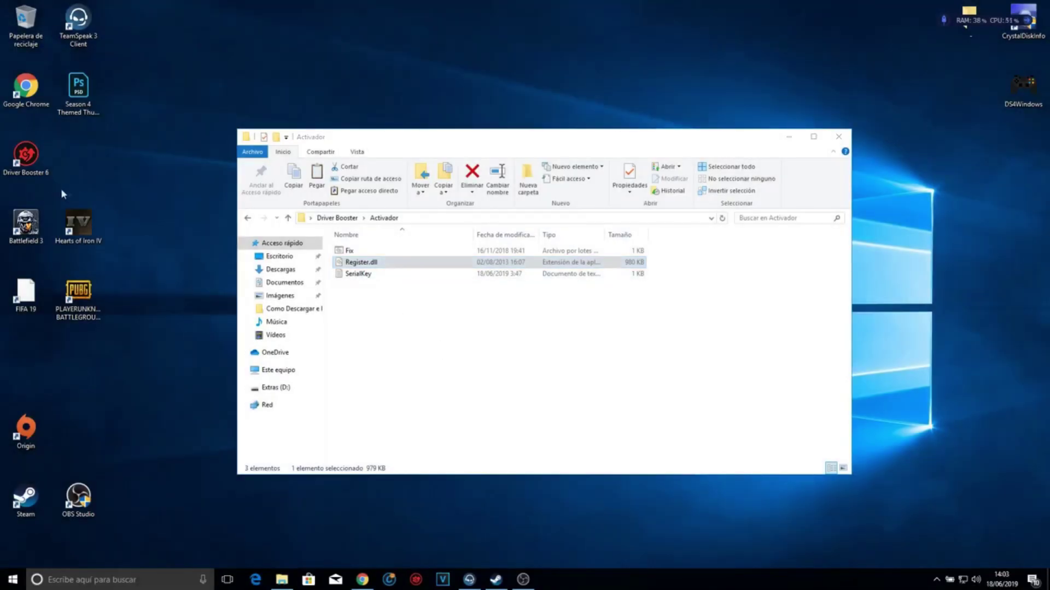
pyautogui.rightClick(7, 168)
pyautogui.click(47, 206)
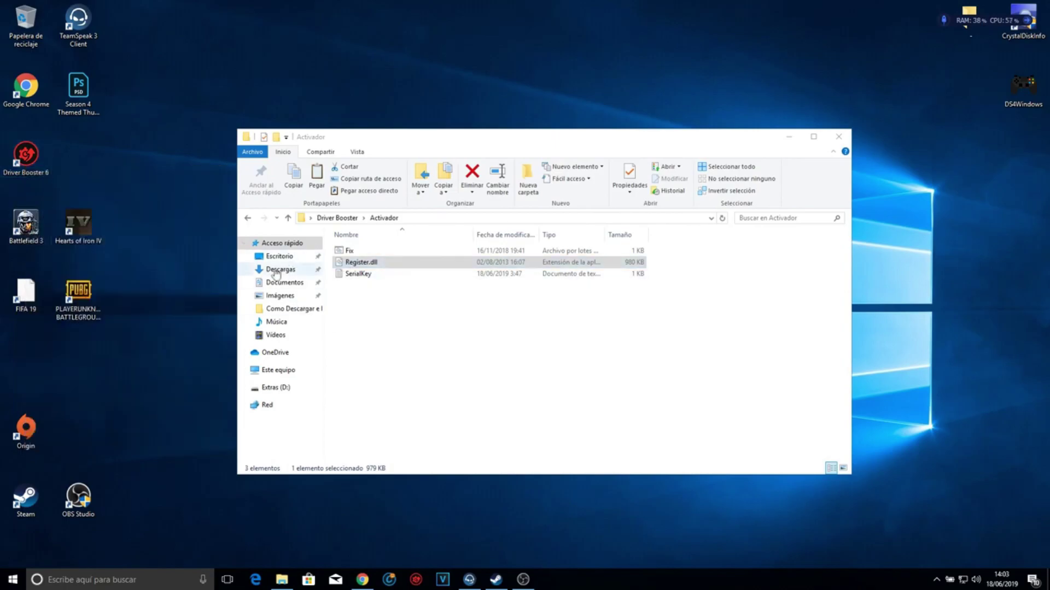
pyautogui.click(853, 152)
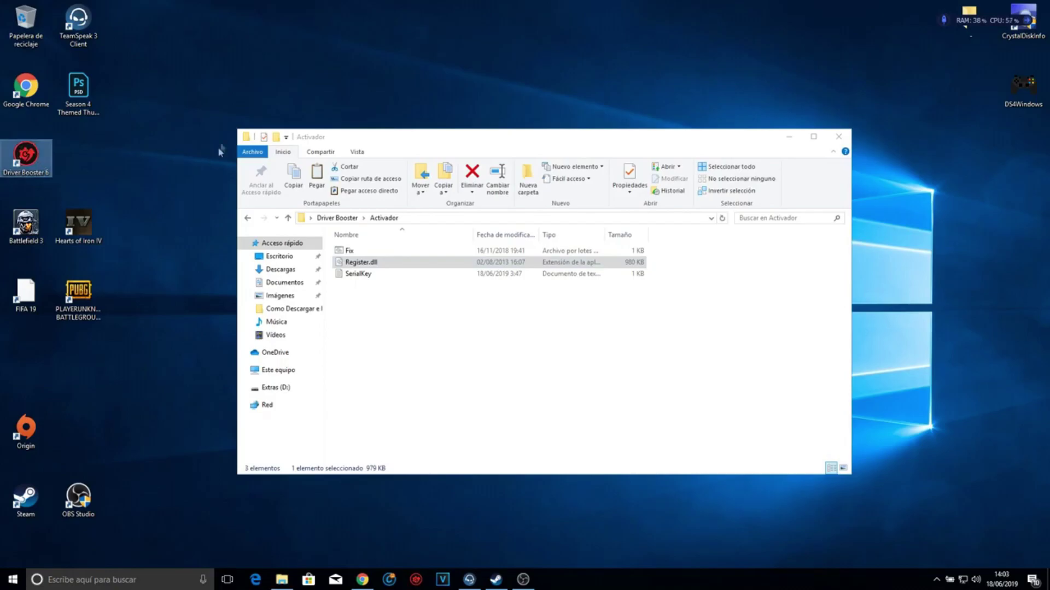
pyautogui.rightClick(24, 152)
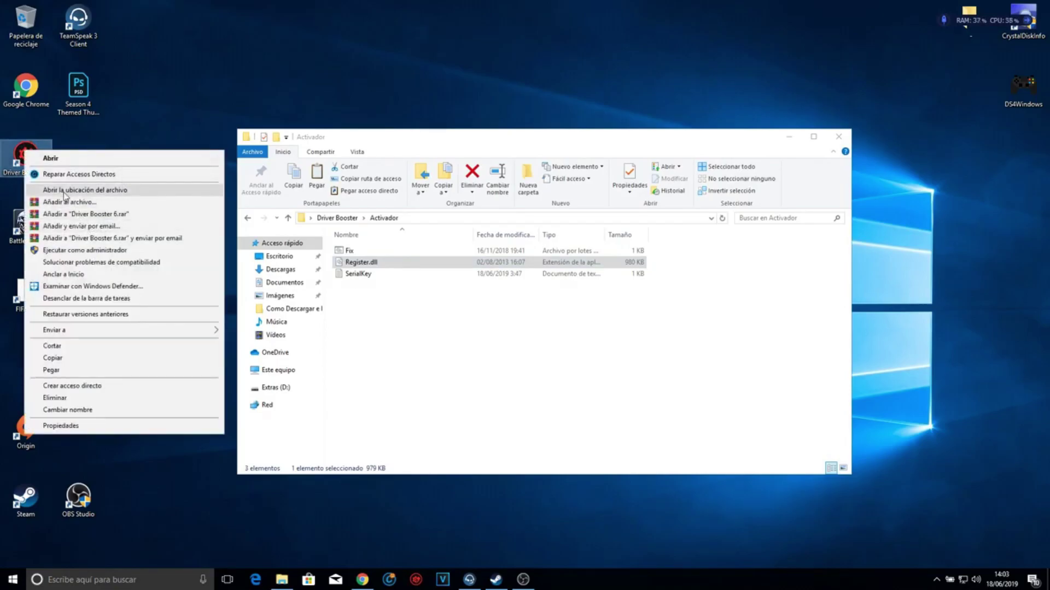
pyautogui.click(82, 189)
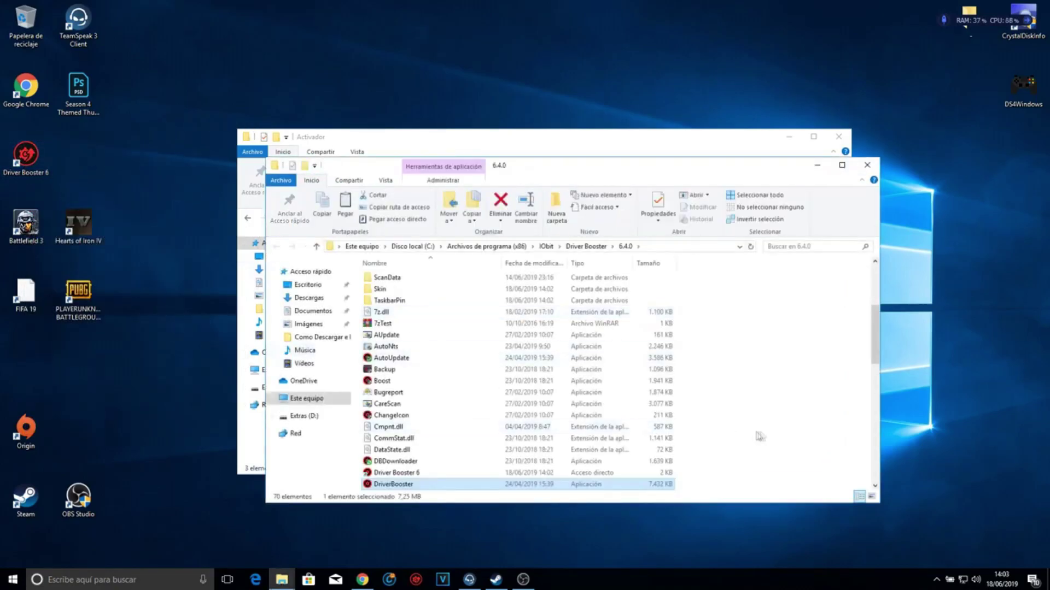
pyautogui.hotkey('ctrl', 'v')
pyautogui.click(487, 202)
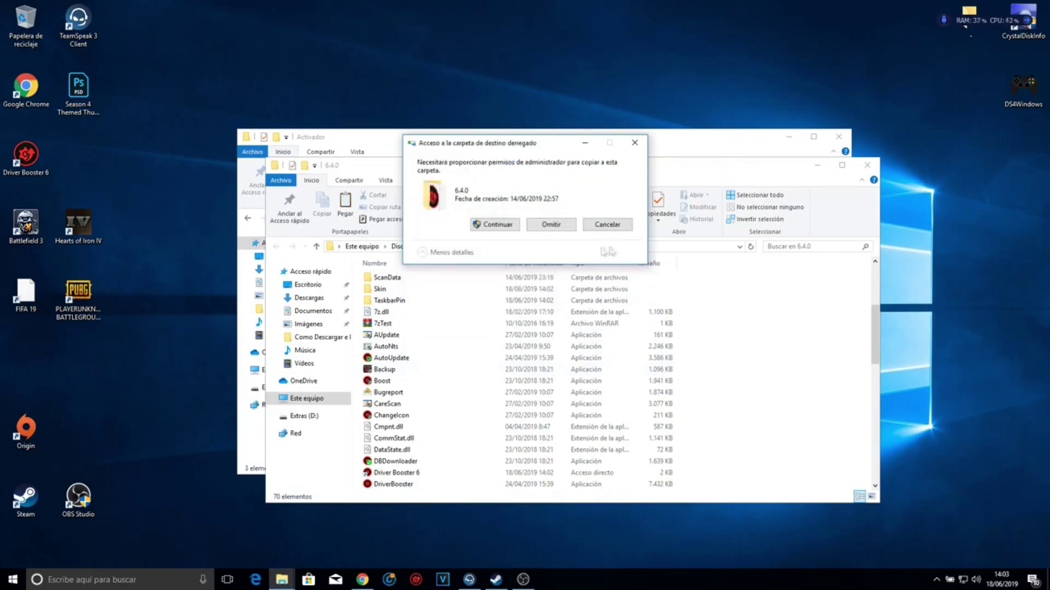
pyautogui.click(508, 224)
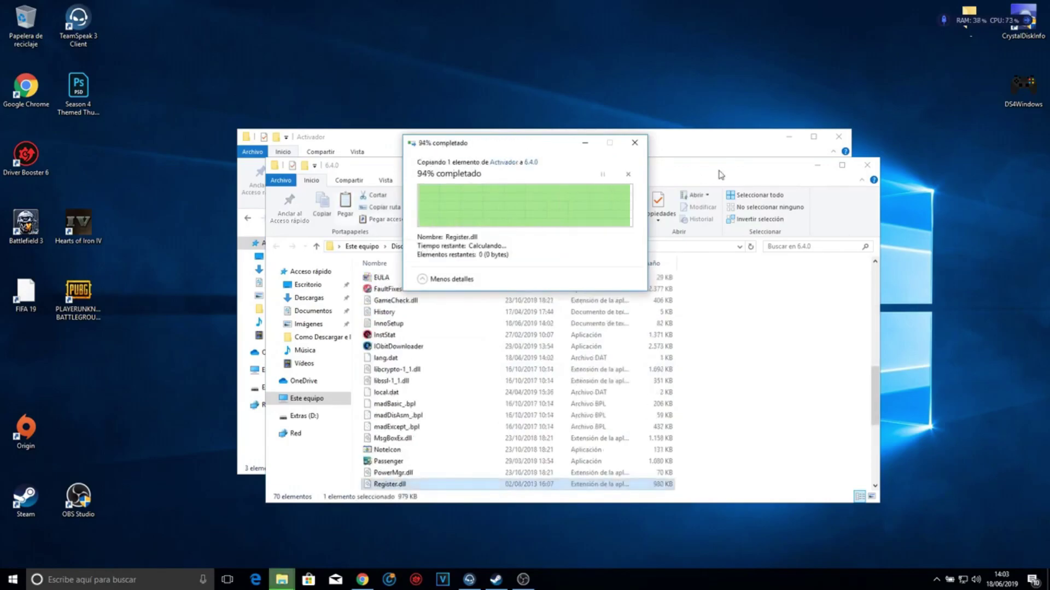
pyautogui.click(867, 165)
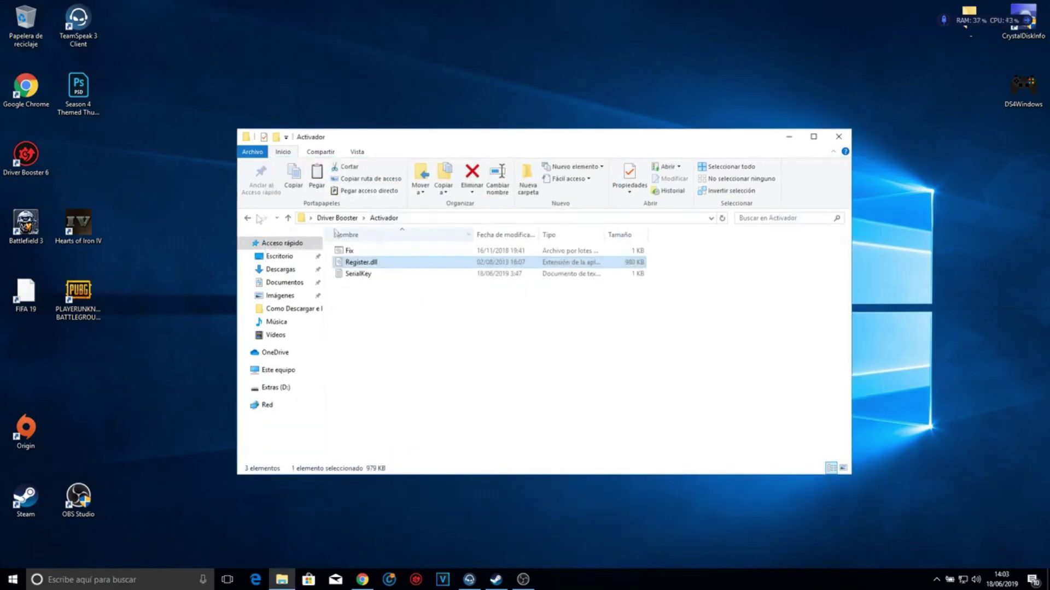
# - Open SerialKey from the Activador folder, copy the first license code, and close it
pyautogui.click(41, 153)
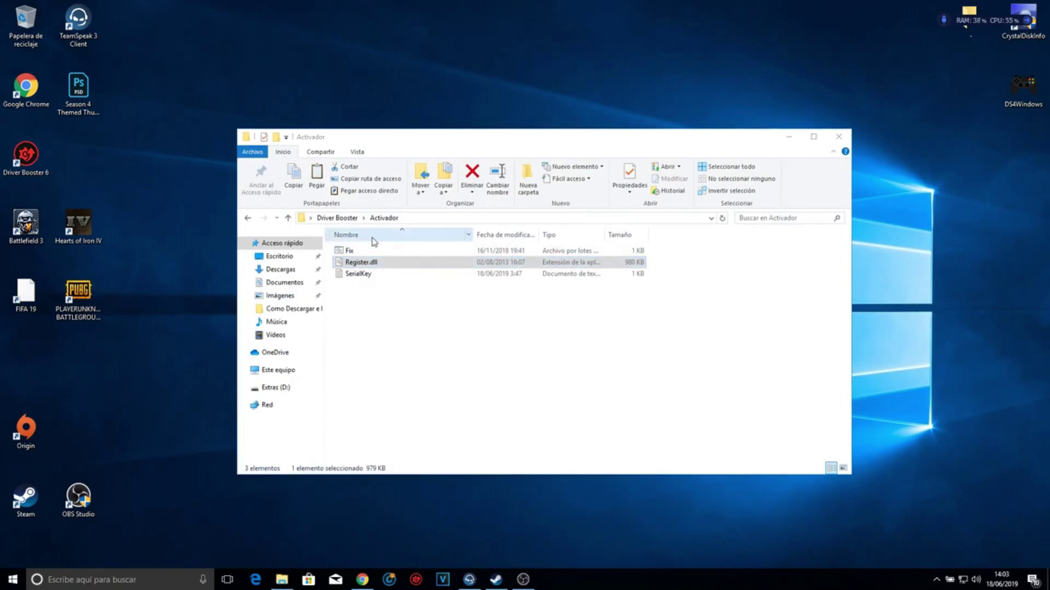
pyautogui.moveTo(697, 141); pyautogui.dragTo(883, 187)
pyautogui.moveTo(793, 188); pyautogui.dragTo(717, 172)
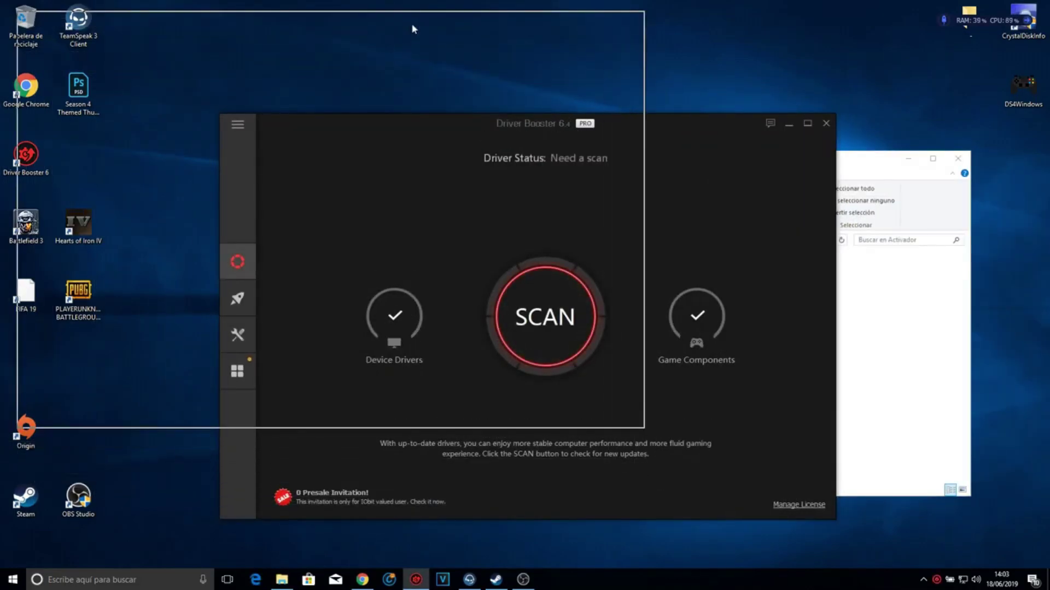
pyautogui.click(574, 286)
pyautogui.doubleClick(539, 297)
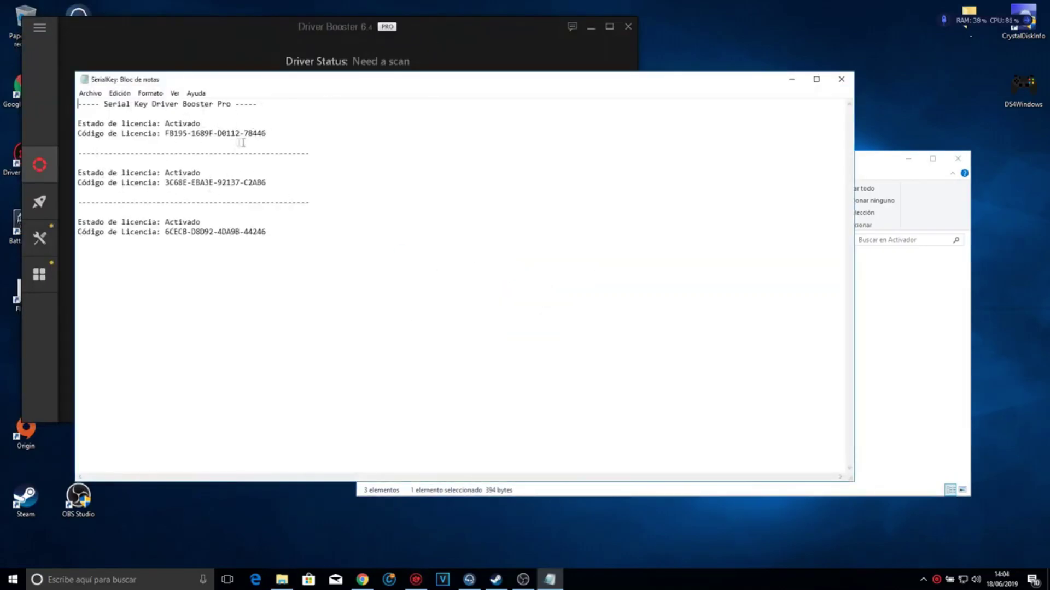
pyautogui.moveTo(266, 133); pyautogui.dragTo(175, 129)
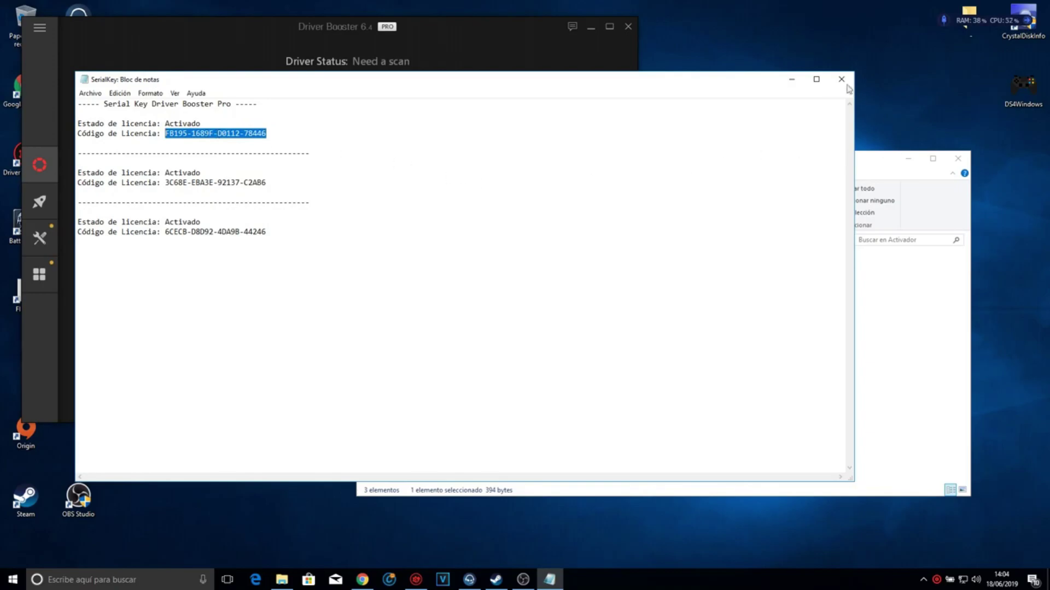
pyautogui.click(842, 79)
# - Open Driver Booster's license manager and copy the first SerialKey code again
pyautogui.click(314, 385)
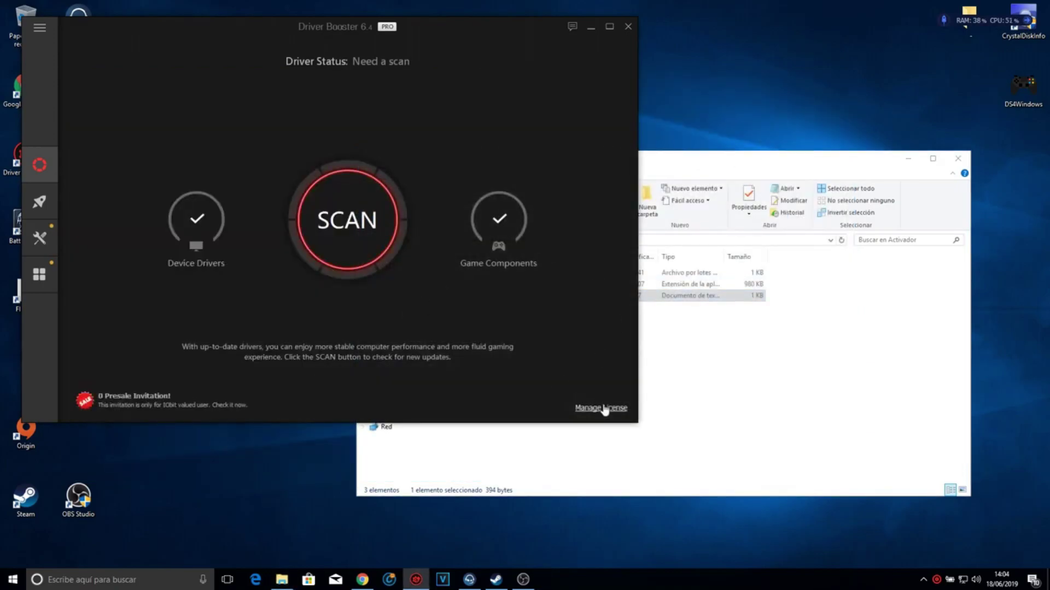
pyautogui.click(579, 409)
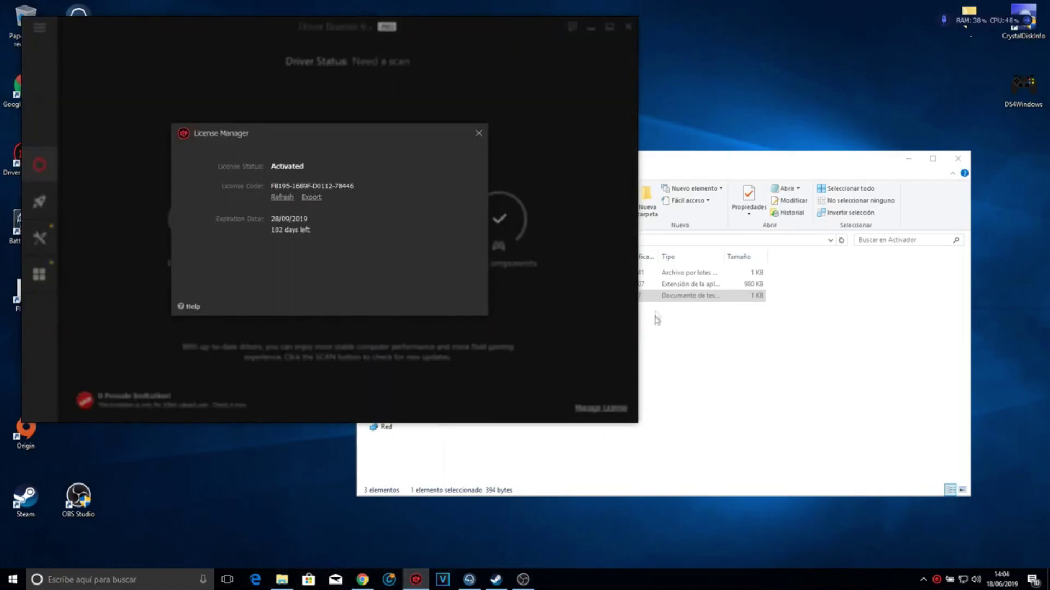
pyautogui.doubleClick(659, 296)
pyautogui.moveTo(306, 83); pyautogui.dragTo(372, 255)
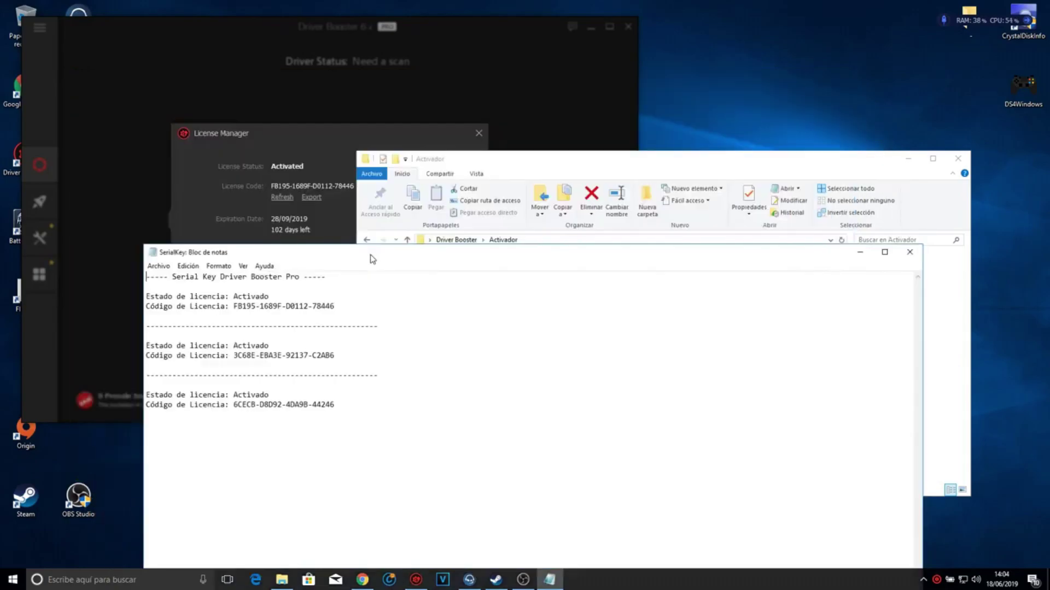
pyautogui.click(393, 222)
pyautogui.moveTo(552, 159); pyautogui.dragTo(552, 197)
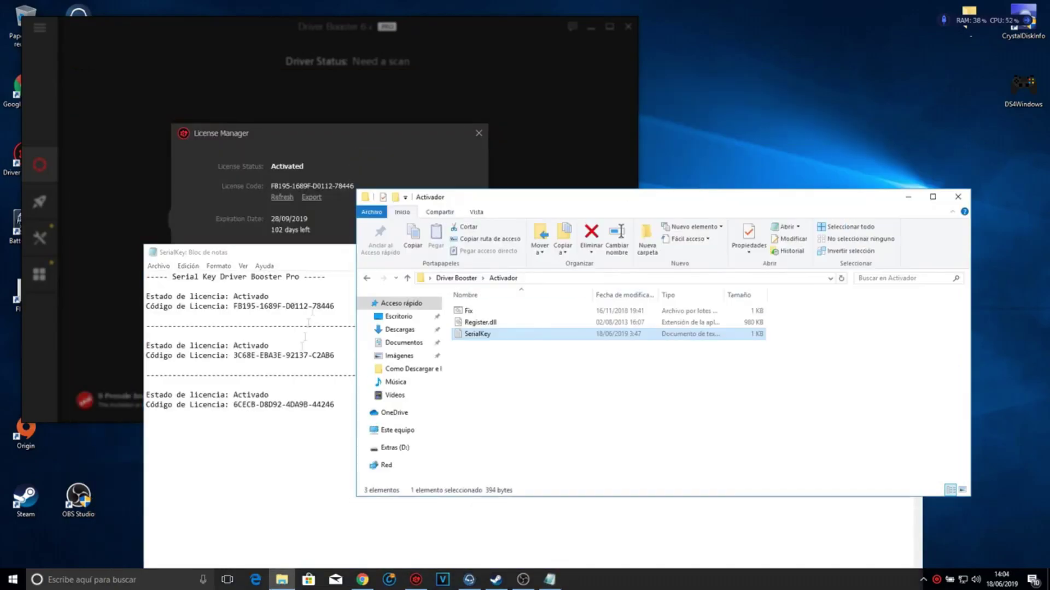
pyautogui.moveTo(339, 305); pyautogui.dragTo(249, 307)
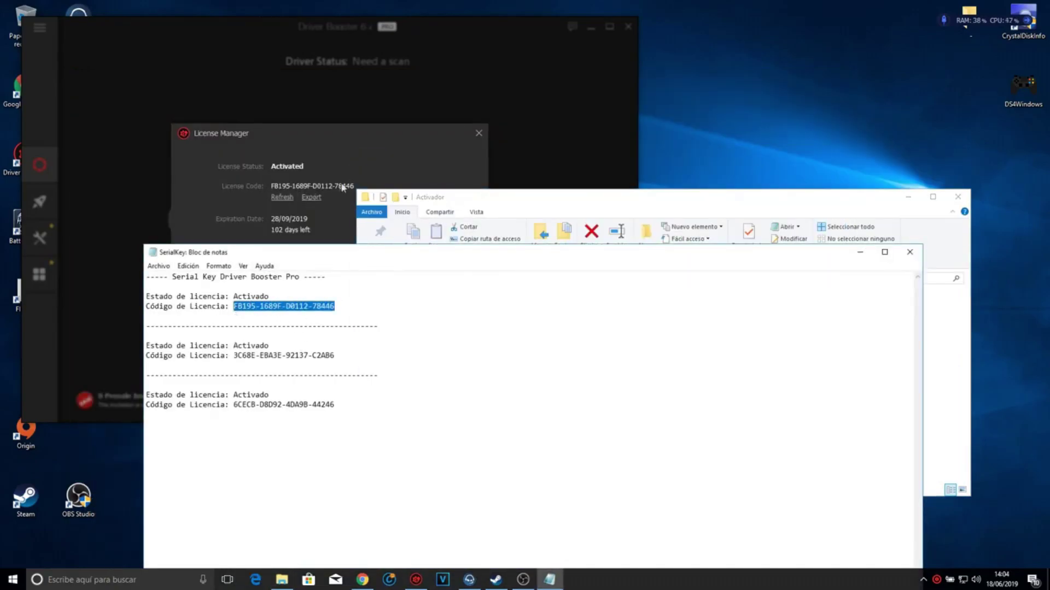
# - Close License Manager with the Pro license activated until 28/09/2019, and reposition Driver Booster
pyautogui.click(386, 165)
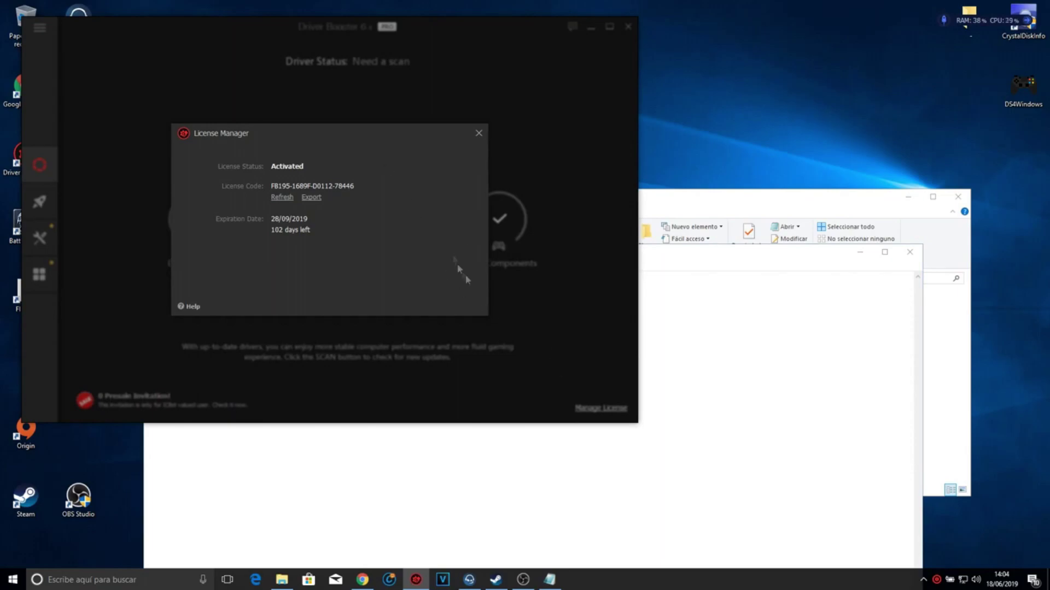
pyautogui.click(479, 134)
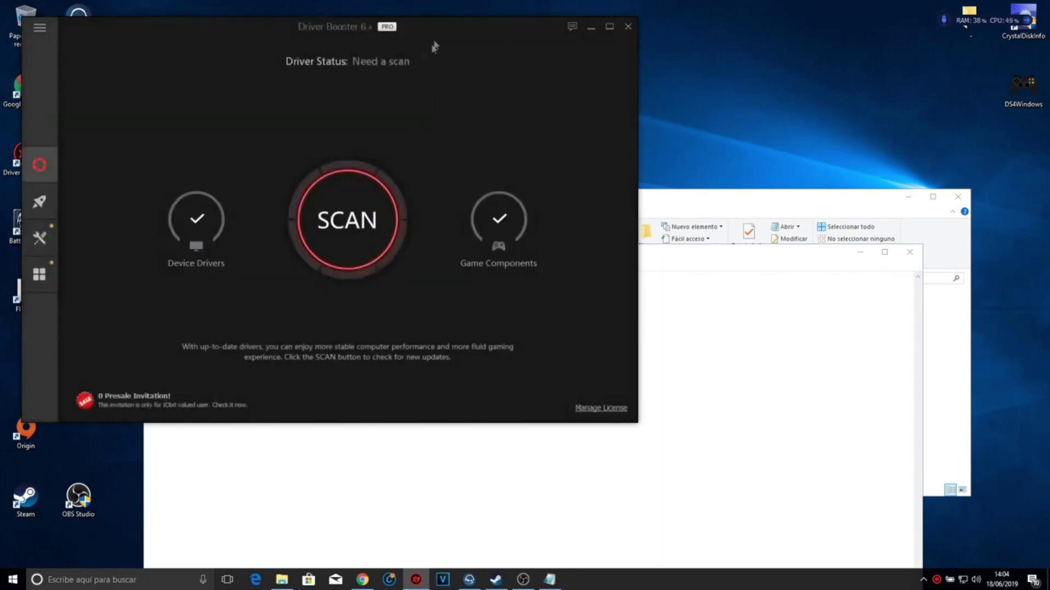
pyautogui.moveTo(435, 46); pyautogui.dragTo(602, 97)
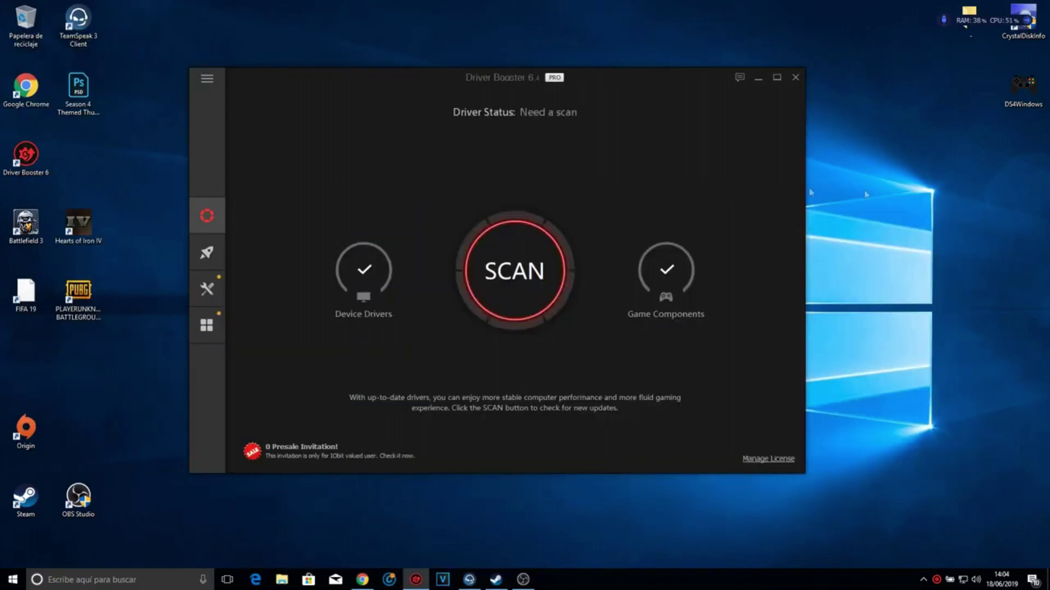
# - Scan for outdated drivers in Driver Booster (one found), then open the Game Boost page
pyautogui.moveTo(654, 82); pyautogui.dragTo(672, 83)
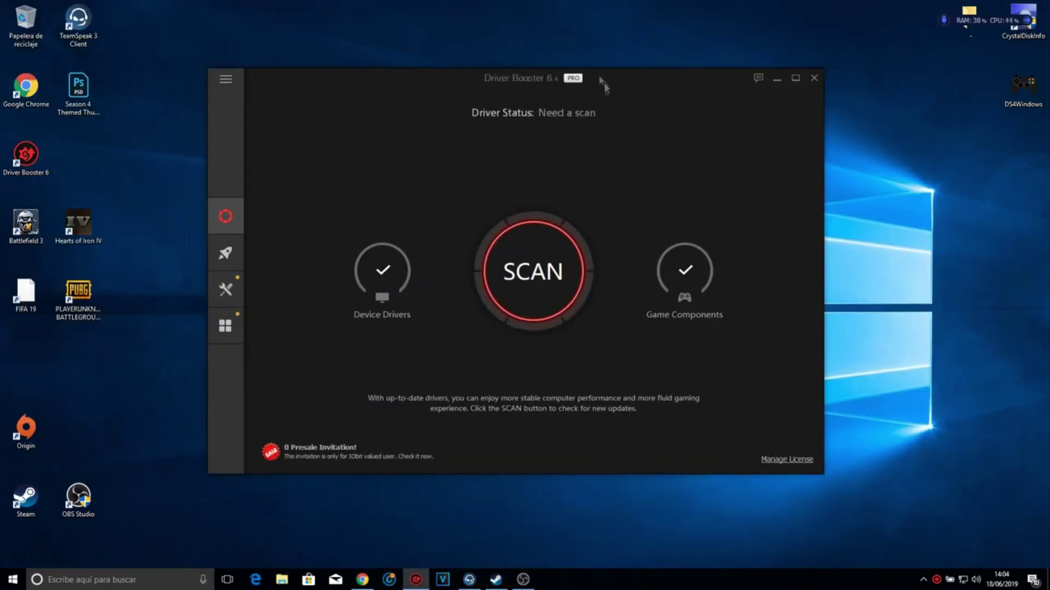
pyautogui.click(559, 249)
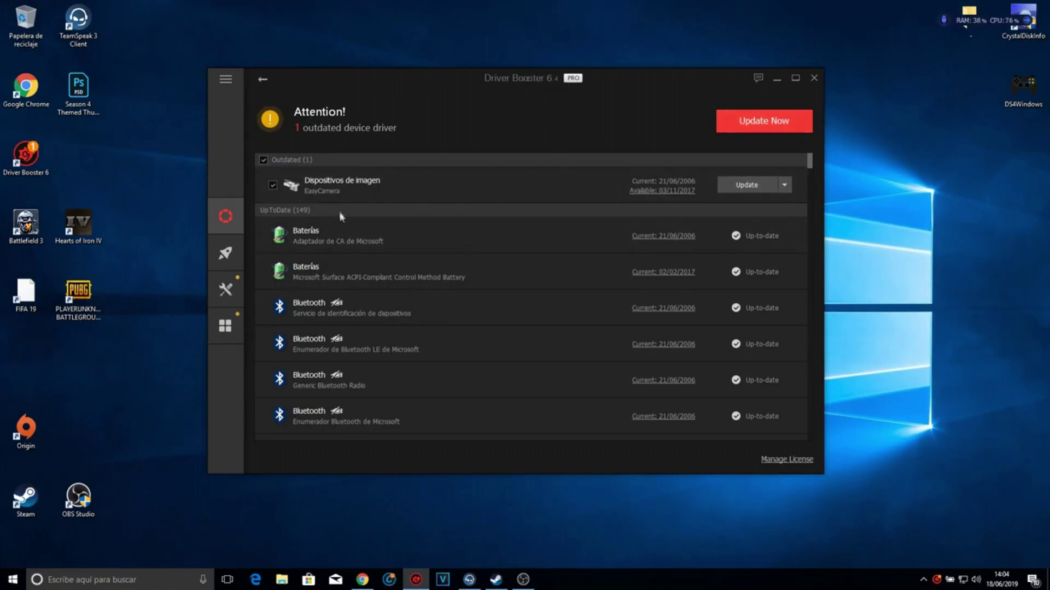
pyautogui.click(226, 253)
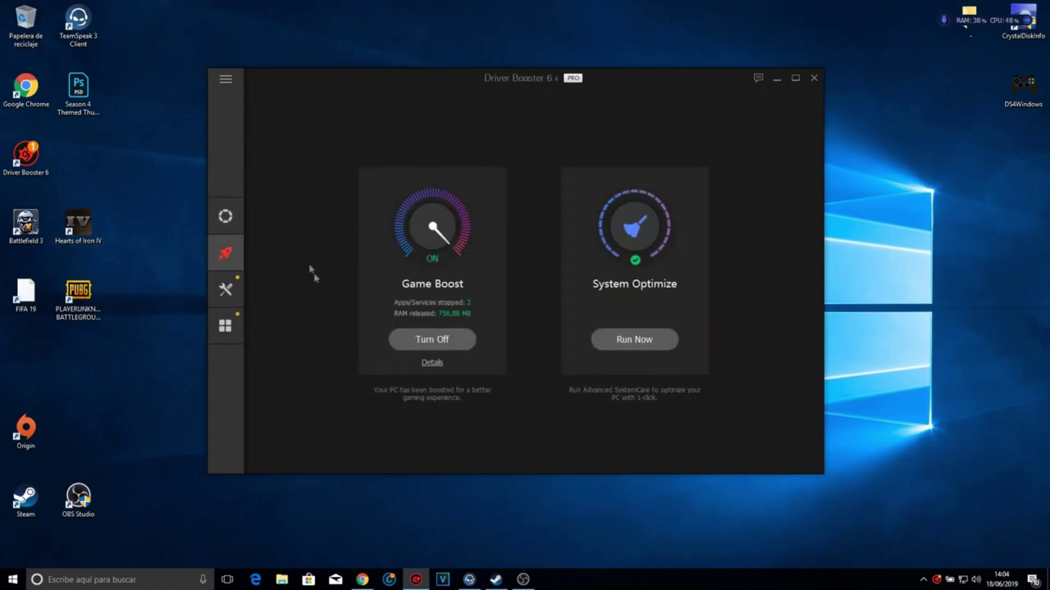
# - Confirm in Control Panel's Opciones de energía that Driver Booster Power Plan is active, then close it
pyautogui.click(776, 78)
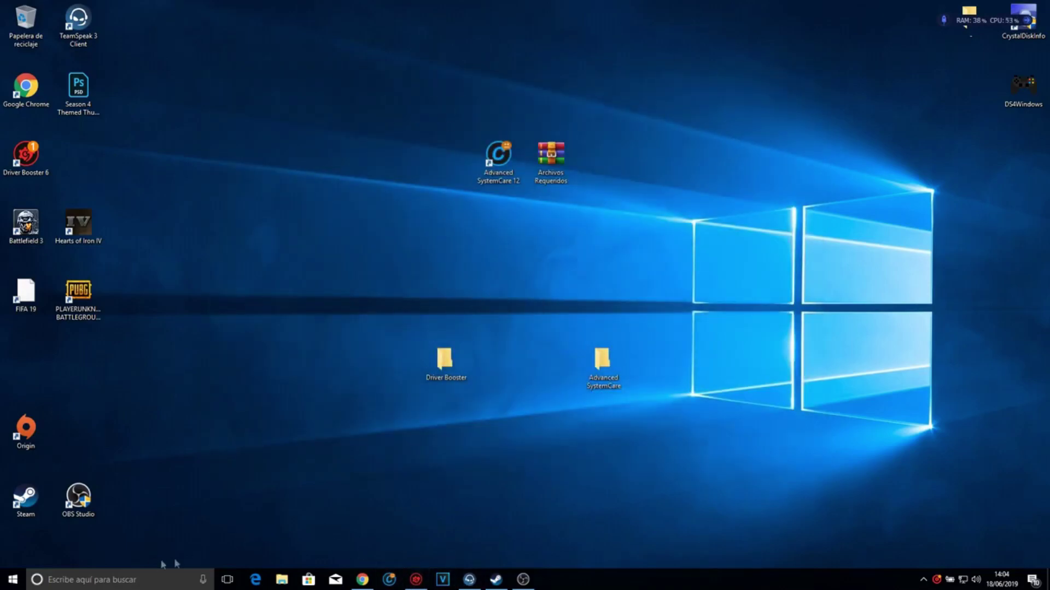
pyautogui.click(170, 578)
pyautogui.write('PANEL')
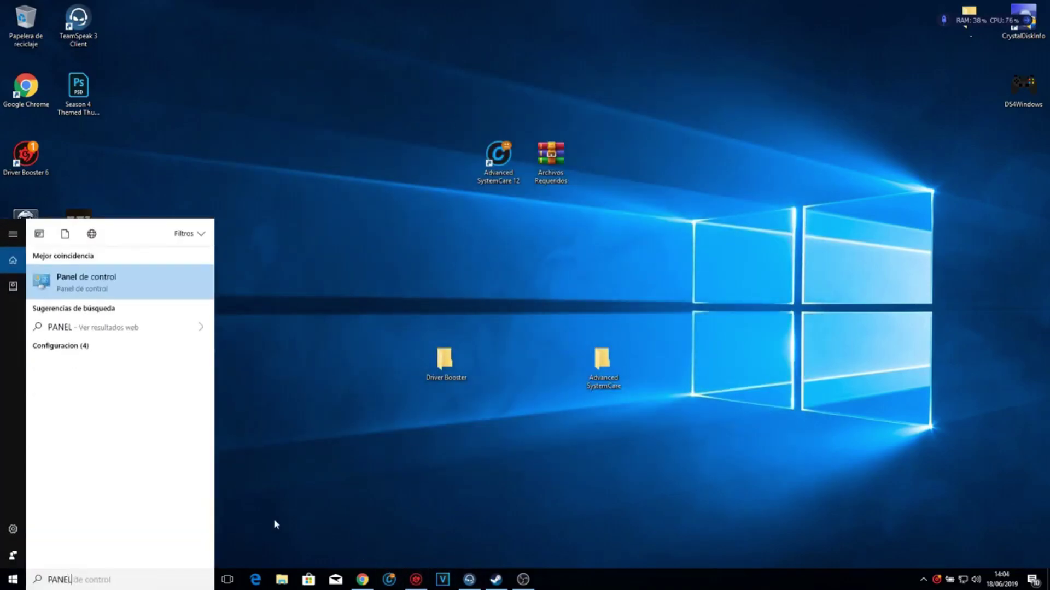
pyautogui.press('Return')
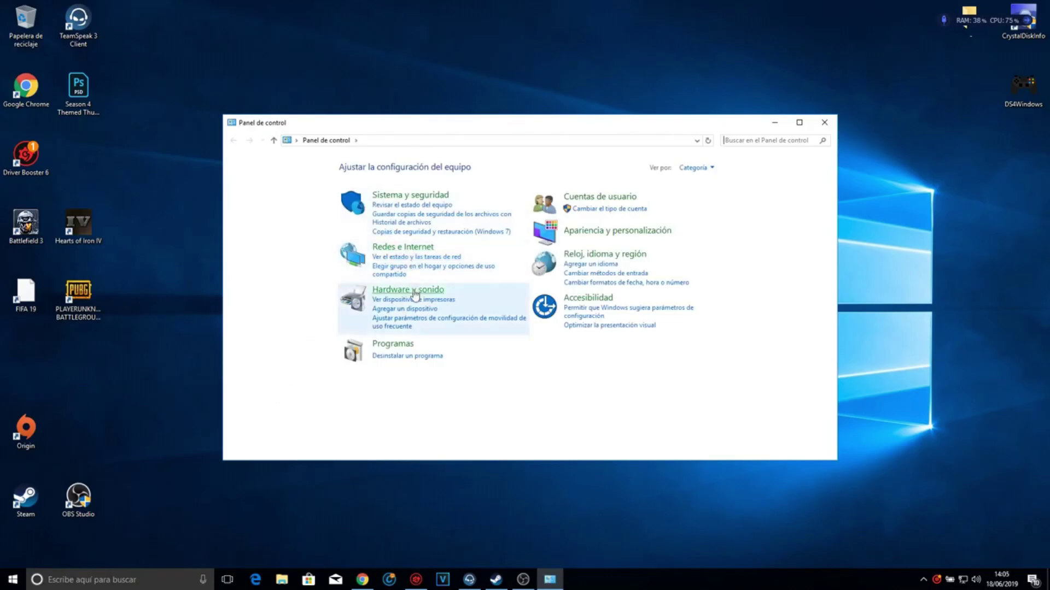
pyautogui.click(409, 290)
pyautogui.click(421, 262)
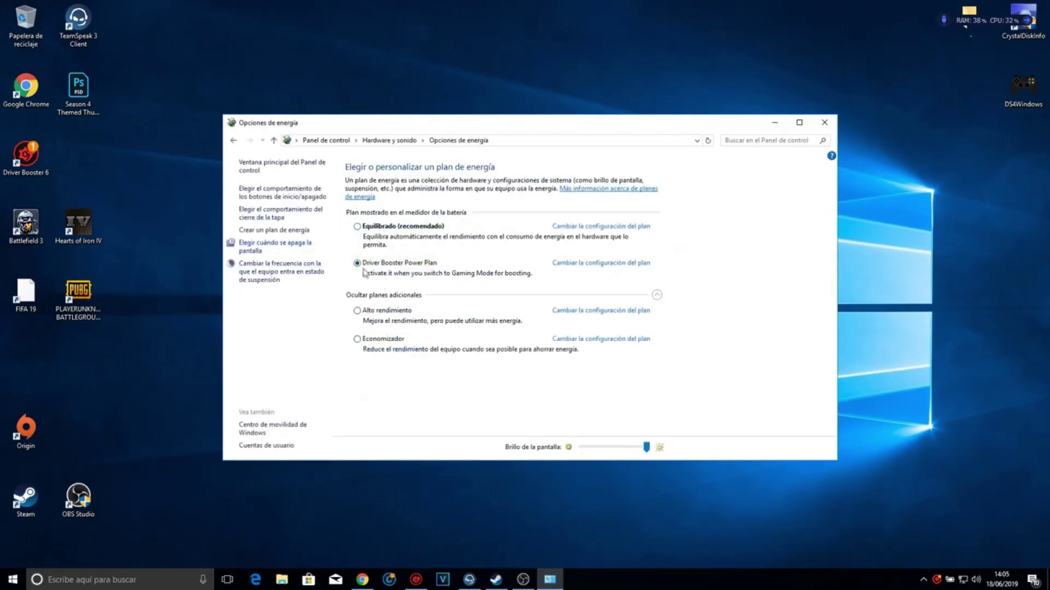
pyautogui.click(416, 580)
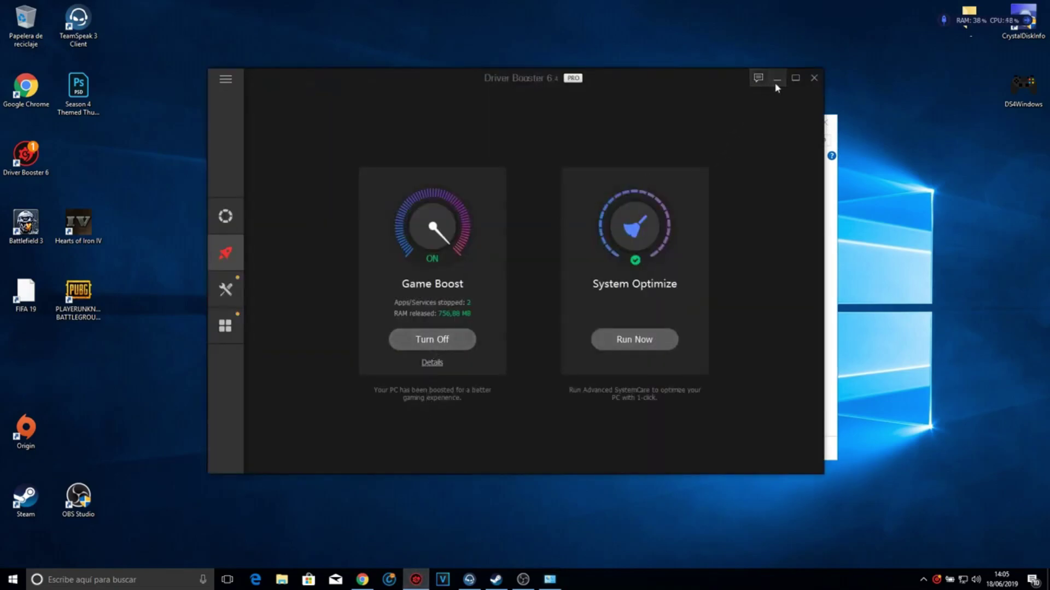
pyautogui.click(776, 78)
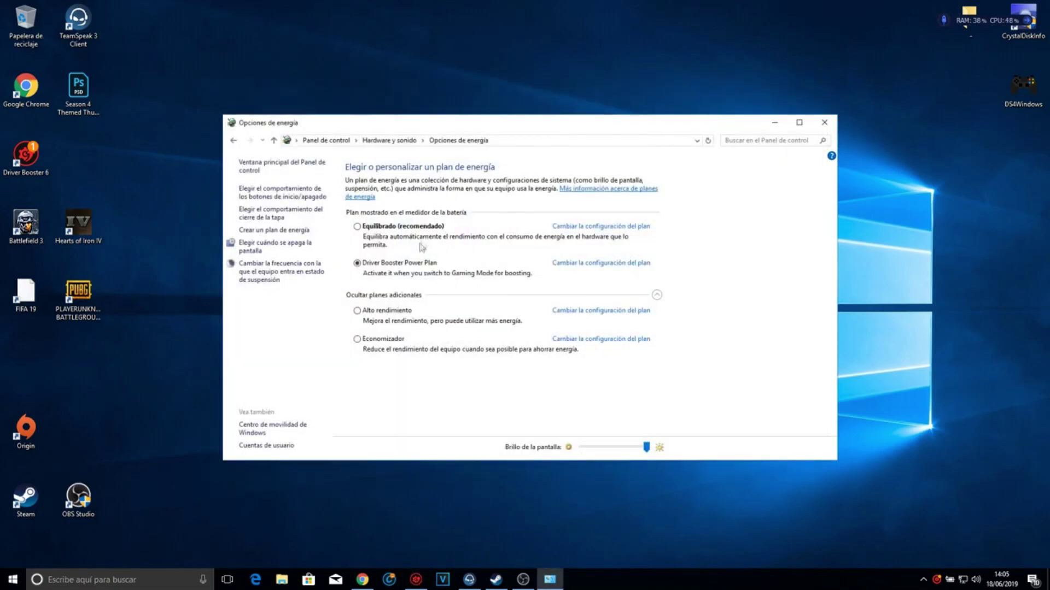
pyautogui.click(825, 123)
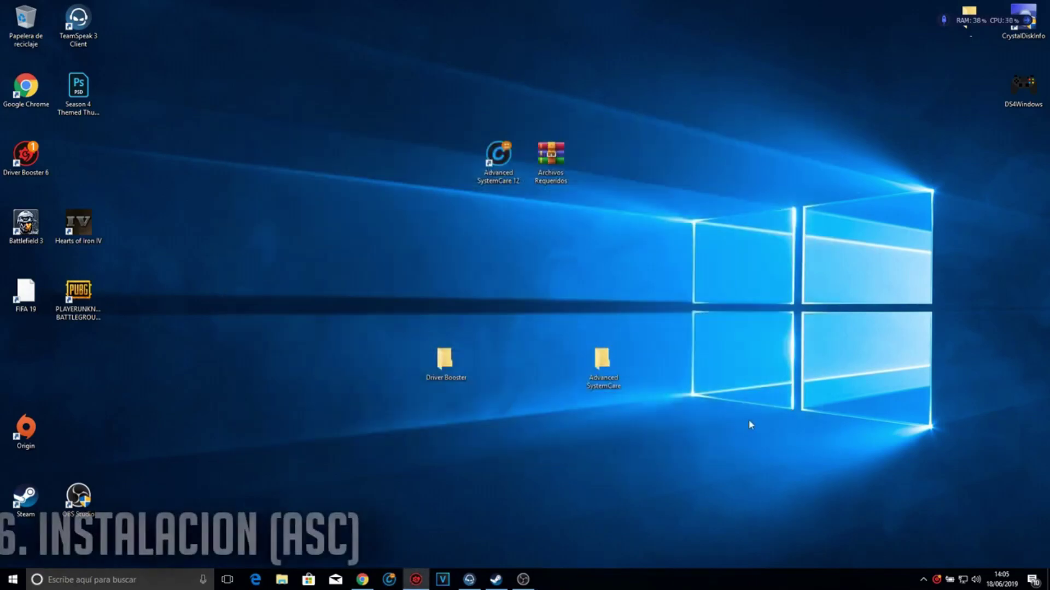
# - Move the Driver Booster folder up beside Archivos Requeridos and shift Advanced SystemCare one slot left
pyautogui.moveTo(452, 383); pyautogui.dragTo(615, 183)
pyautogui.moveTo(602, 361); pyautogui.dragTo(552, 365)
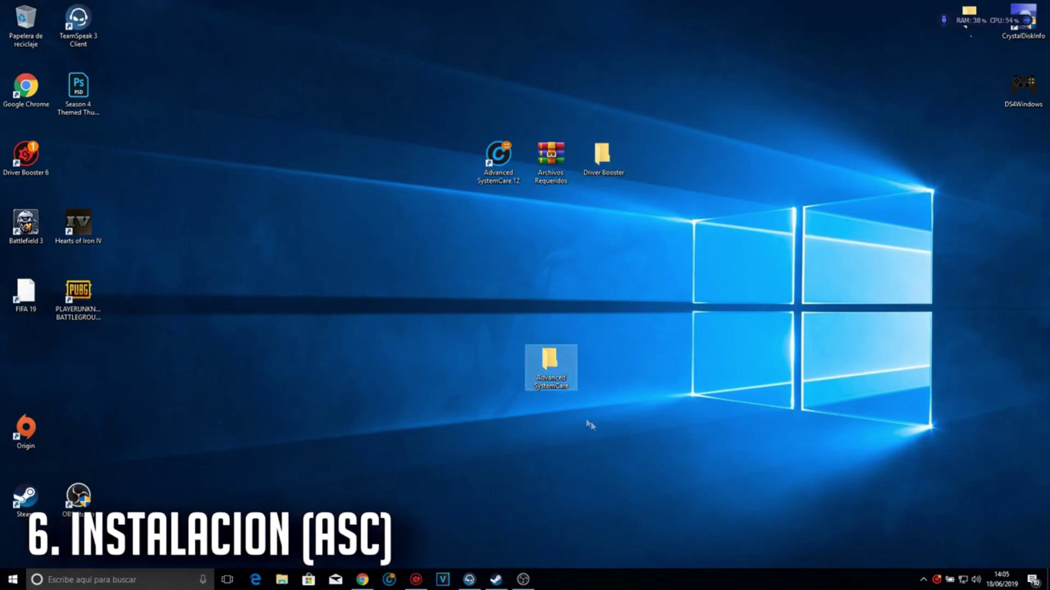
pyautogui.doubleClick(563, 377)
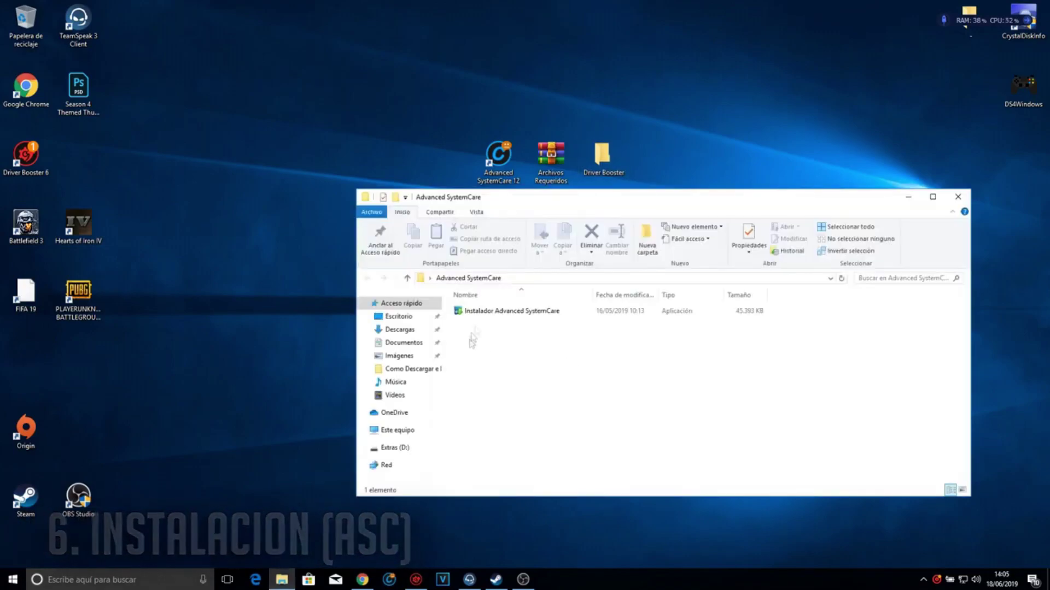
# - Launch the Advanced SystemCare installer, then cancel the installation and close it
pyautogui.doubleClick(493, 312)
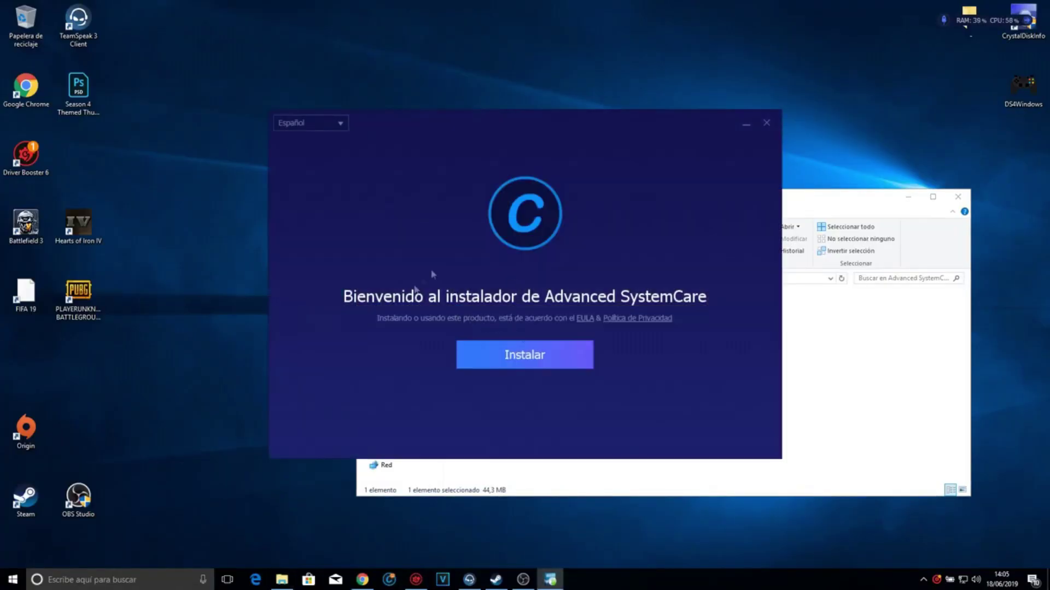
pyautogui.click(771, 127)
pyautogui.click(546, 325)
pyautogui.click(908, 197)
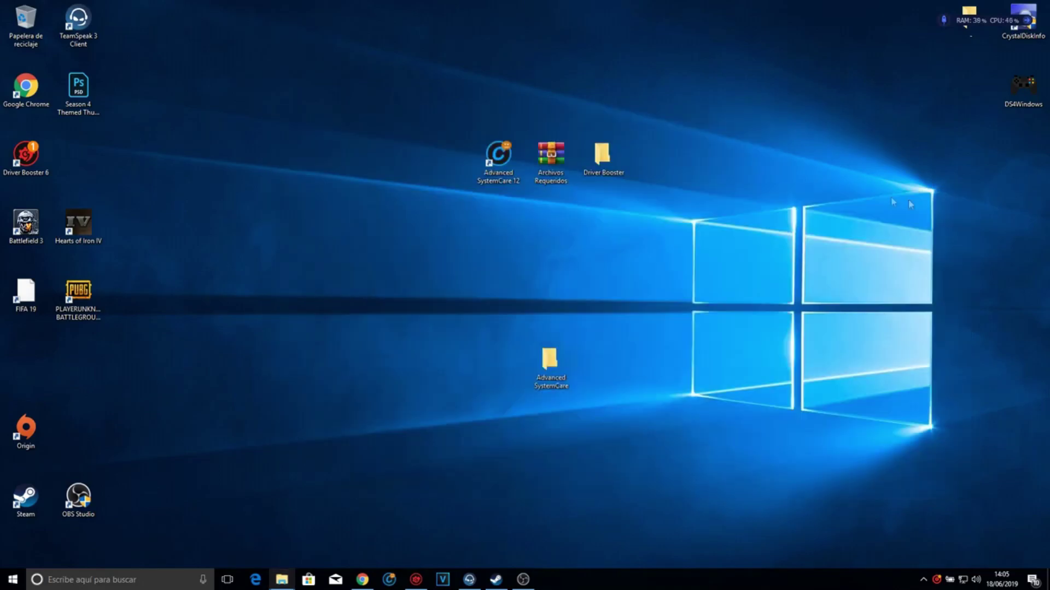
# - Launch Advanced SystemCare 12 and start a full scan with every cleanup item selected
pyautogui.press('super+s')
pyautogui.write('advanced SystemCare 12')
pyautogui.press('Return')
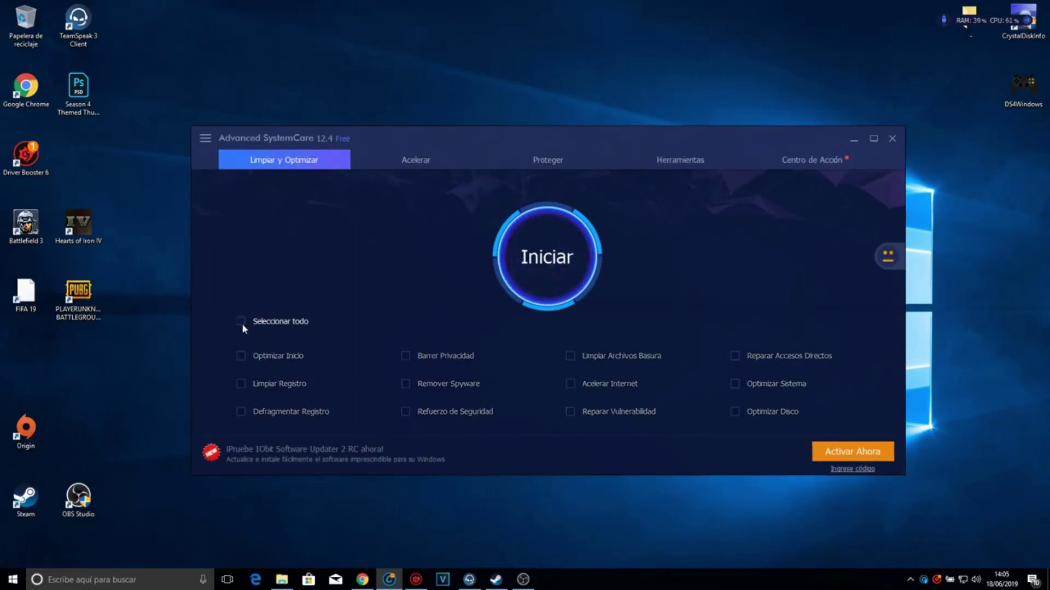
pyautogui.click(525, 438)
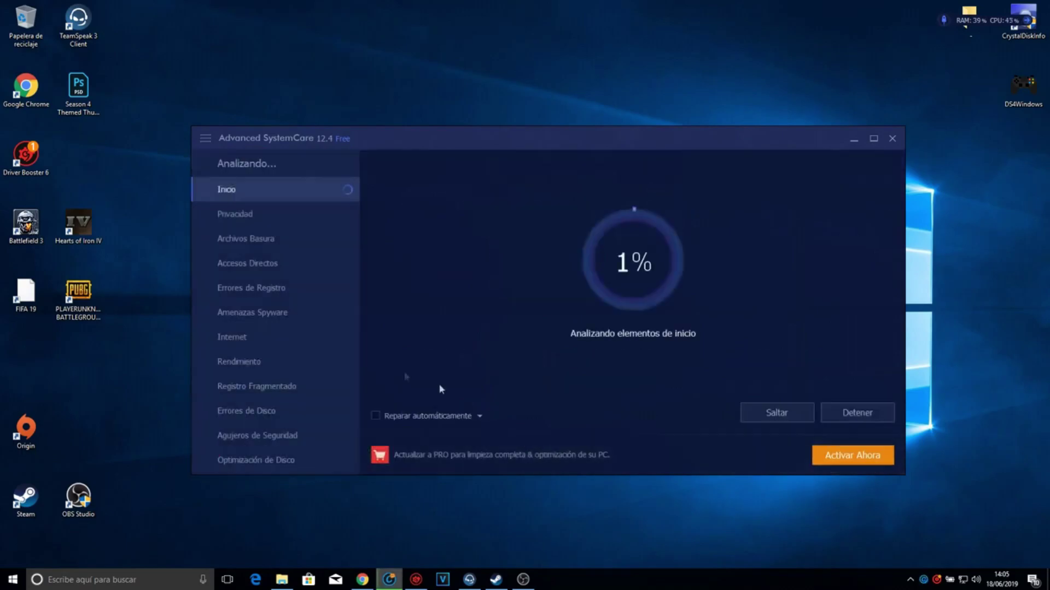
pyautogui.click(856, 414)
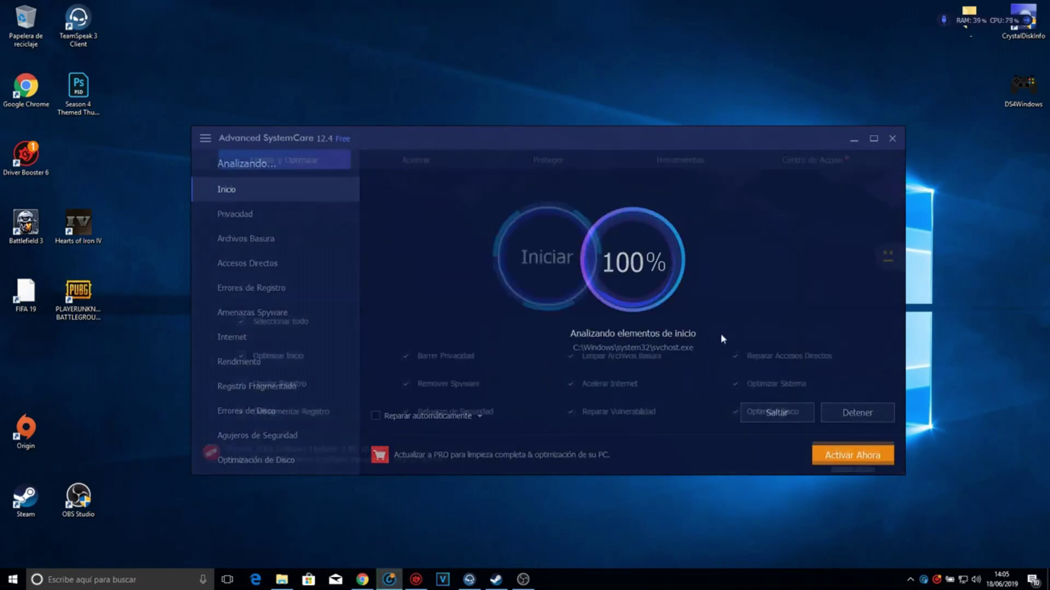
pyautogui.click(241, 321)
pyautogui.click(240, 321)
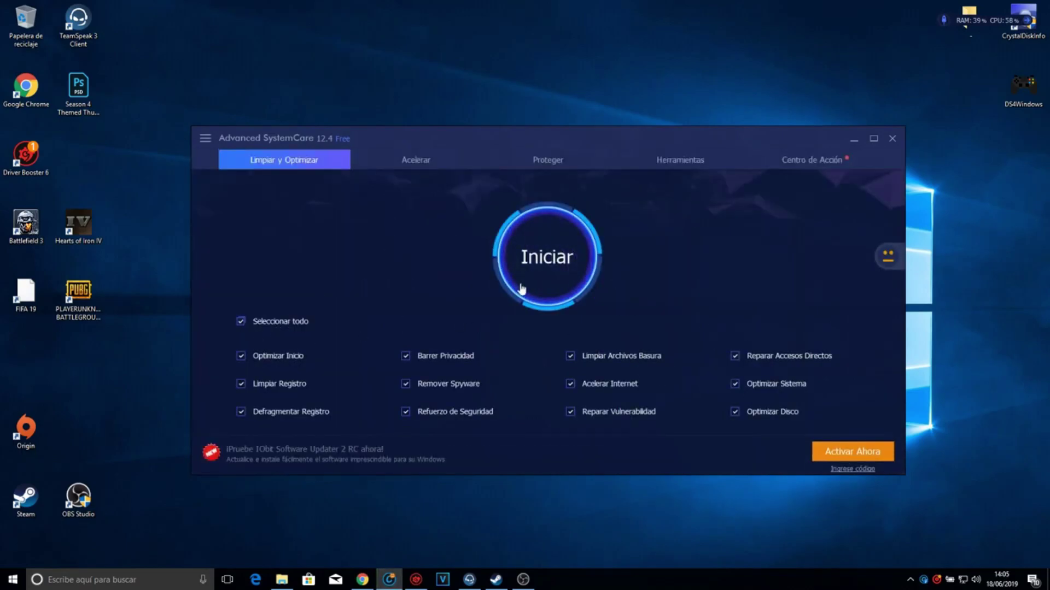
pyautogui.click(547, 271)
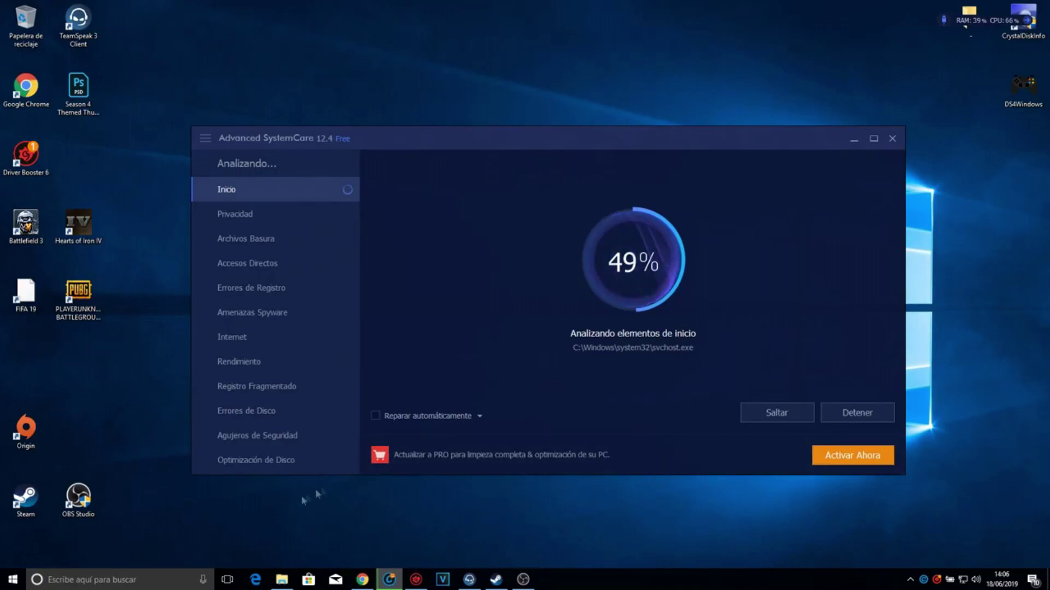
# - Enter %appdata and temp in the Run dialog, then erase the path and close it
pyautogui.click(160, 573)
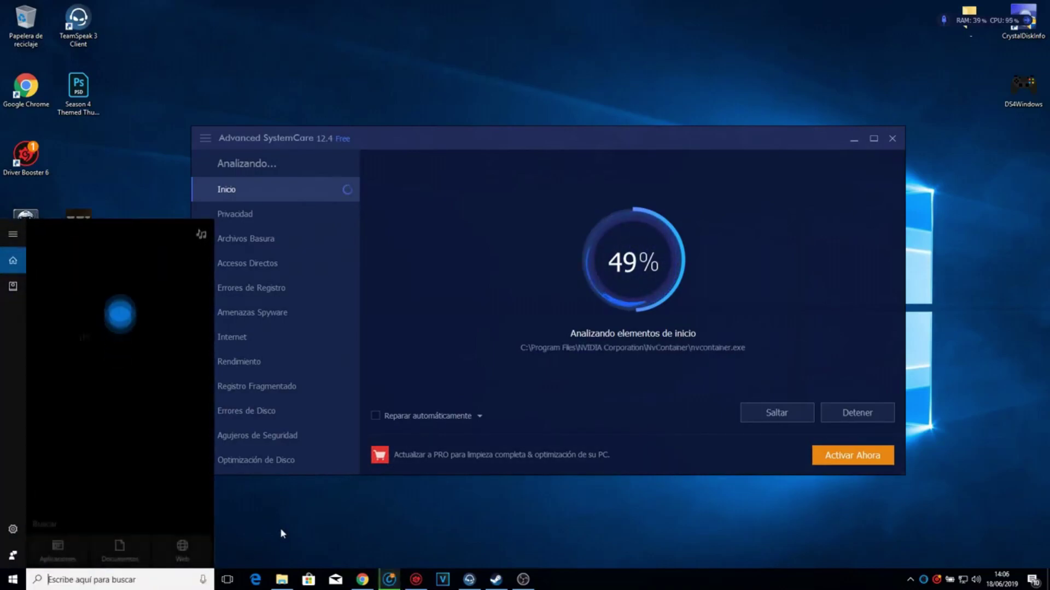
pyautogui.press('super+r')
pyautogui.write('%appdata')
pyautogui.press('BackSpace')
pyautogui.press('BackSpace')
pyautogui.press('BackSpace')
pyautogui.press('BackSpace')
pyautogui.press('BackSpace')
pyautogui.press('BackSpace')
pyautogui.press('BackSpace')
pyautogui.write('temp')
pyautogui.hotkey('ctrl', 'a')
pyautogui.press('BackSpace')
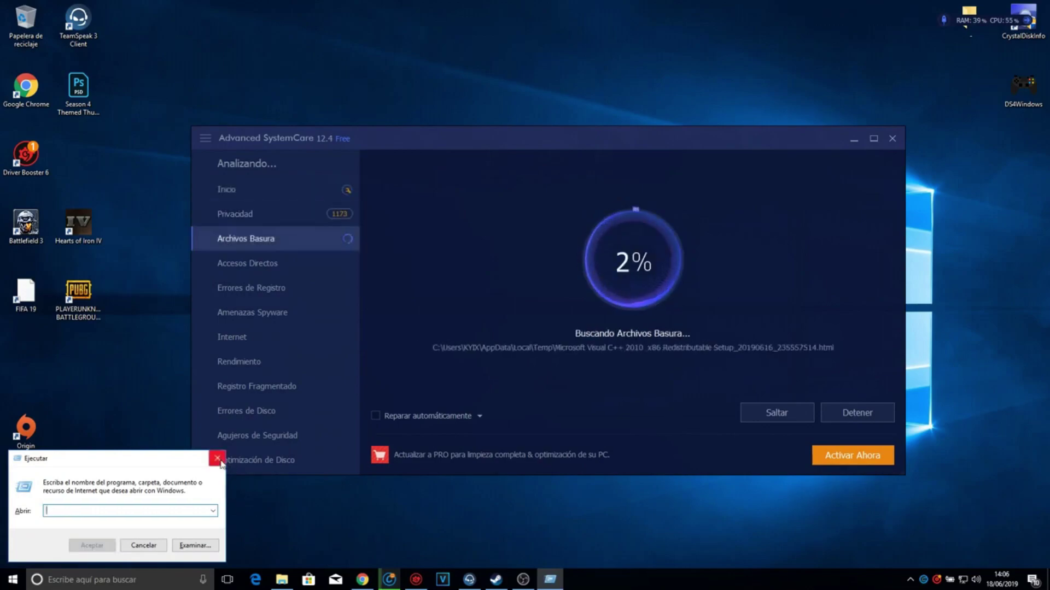
pyautogui.click(217, 458)
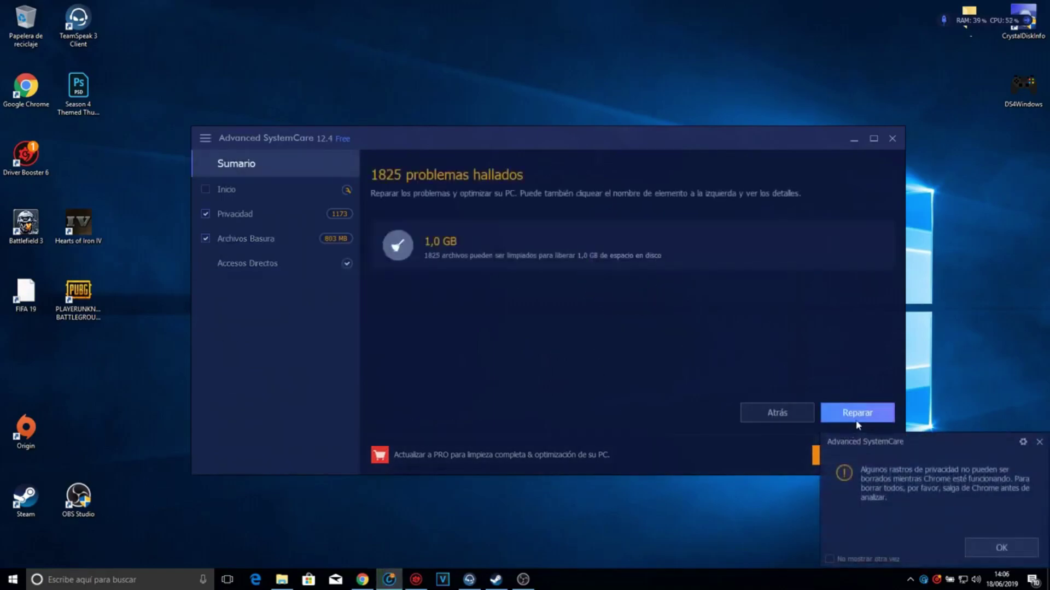
# - Repair the found issues (124 privacy traces, 803,1 MB junk) and minimize Advanced SystemCare
pyautogui.click(856, 415)
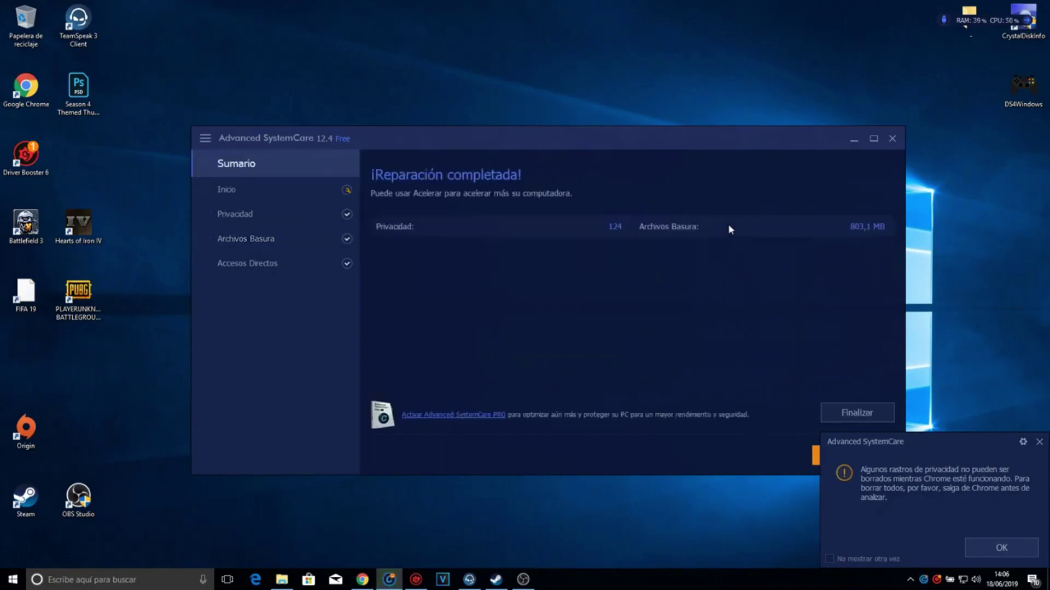
pyautogui.click(868, 410)
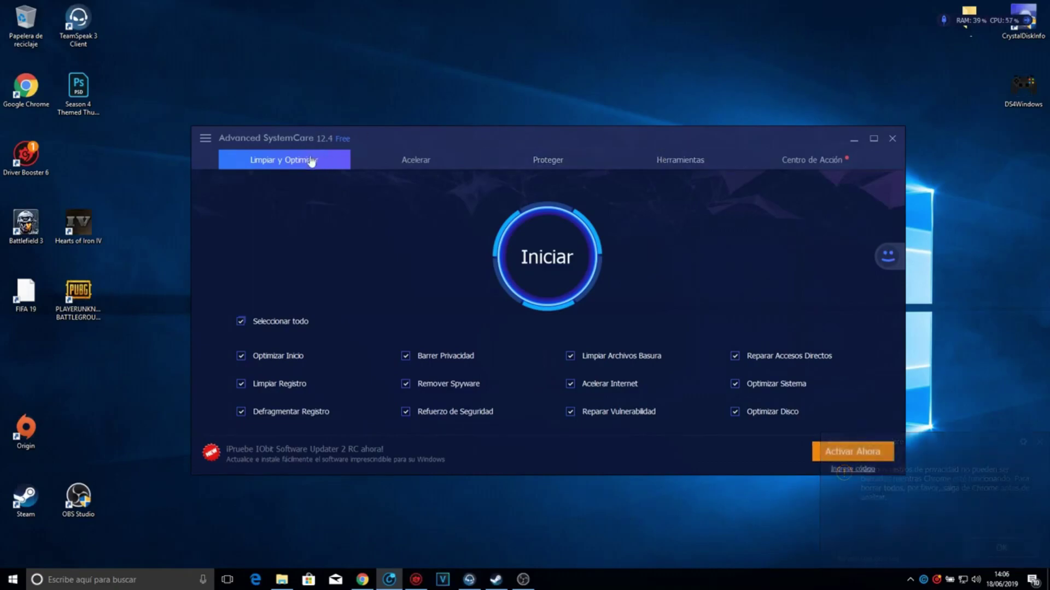
pyautogui.click(416, 161)
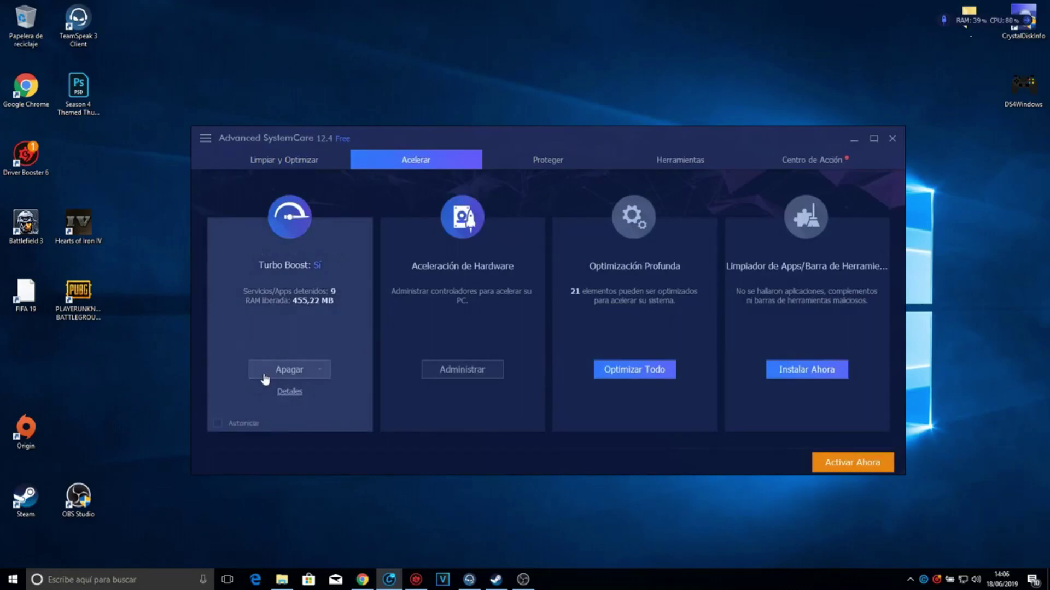
pyautogui.click(853, 140)
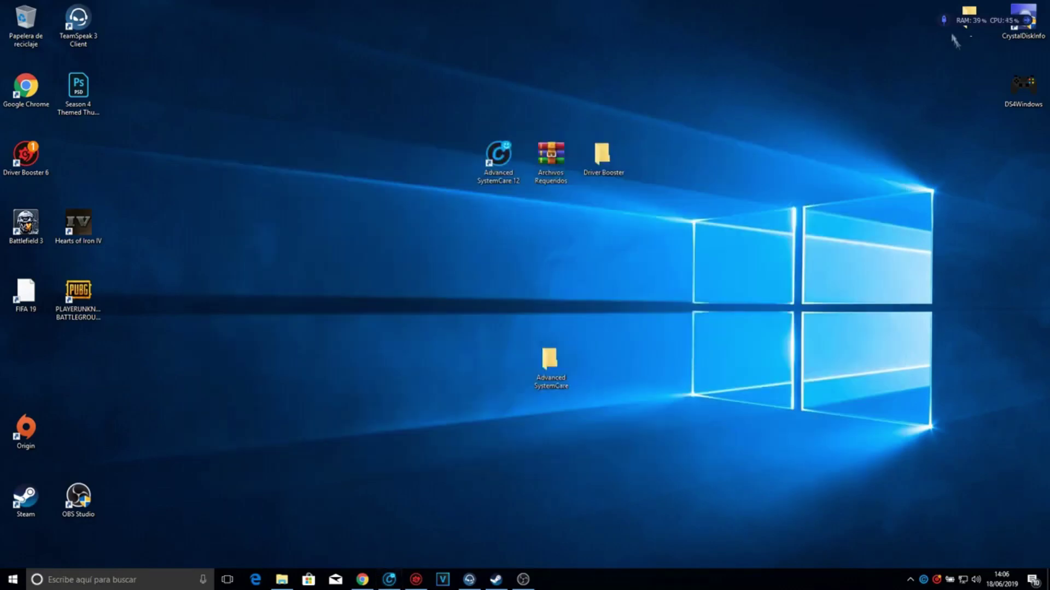
# - Free 441.9 MB of RAM with the monitor widget and place the Advanced SystemCare folder beside Driver Booster
pyautogui.moveTo(938, 23); pyautogui.dragTo(842, 210)
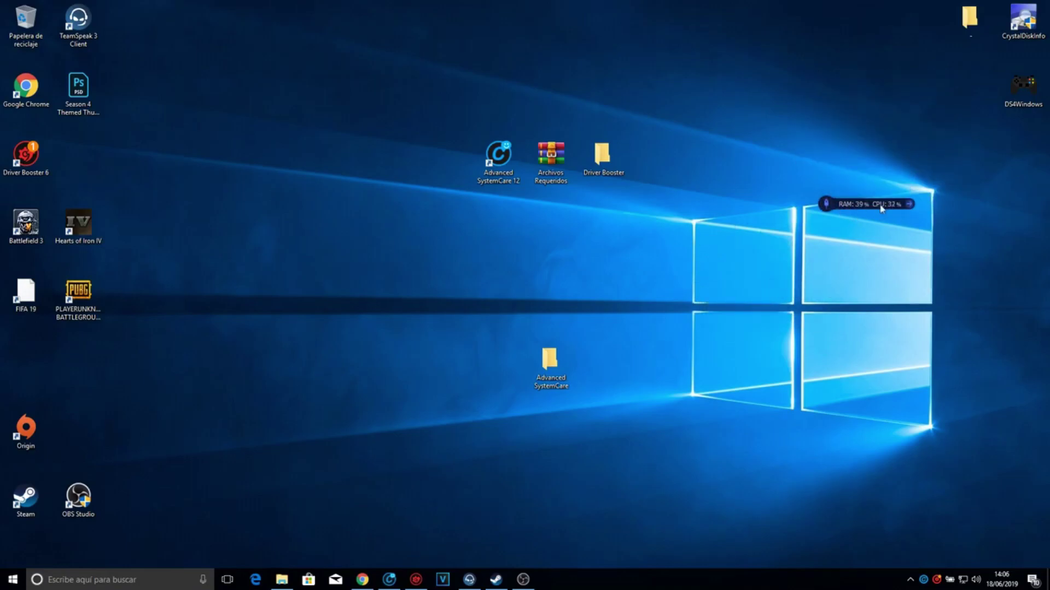
pyautogui.moveTo(881, 208); pyautogui.dragTo(1004, 29)
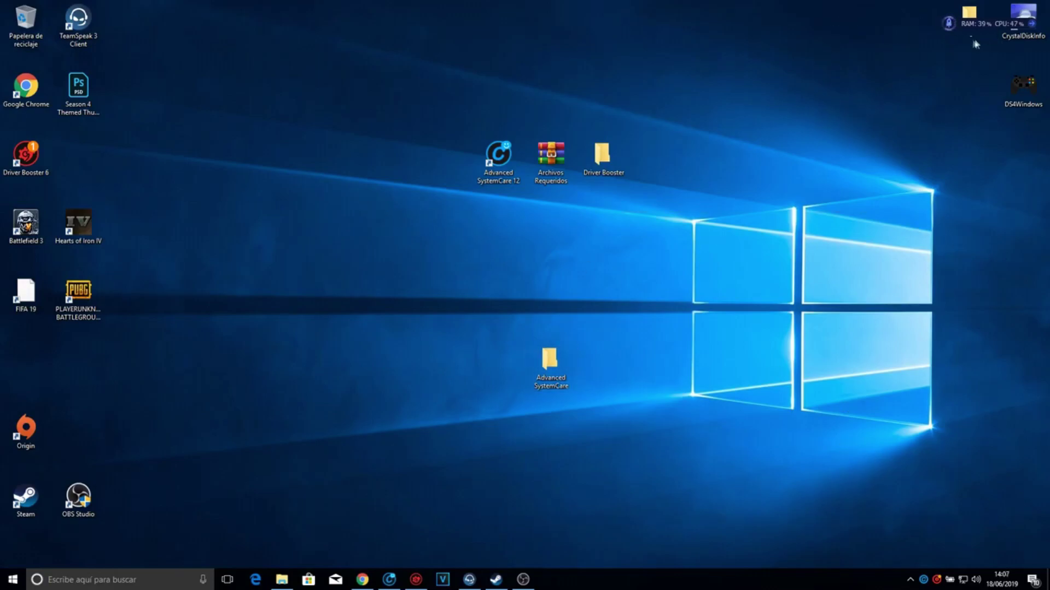
pyautogui.click(949, 23)
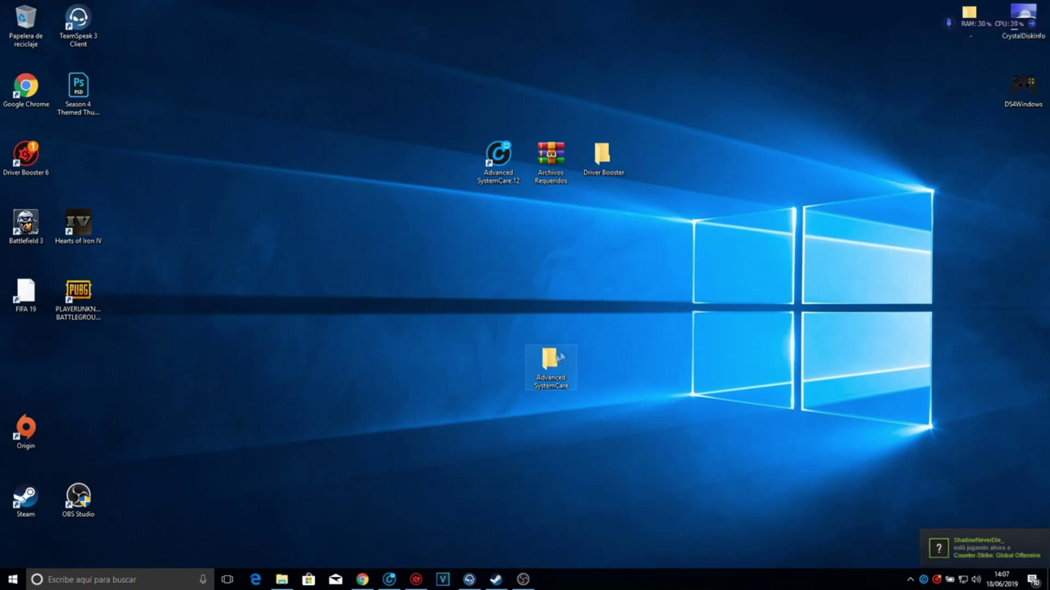
pyautogui.moveTo(549, 364); pyautogui.dragTo(656, 164)
pyautogui.click(694, 283)
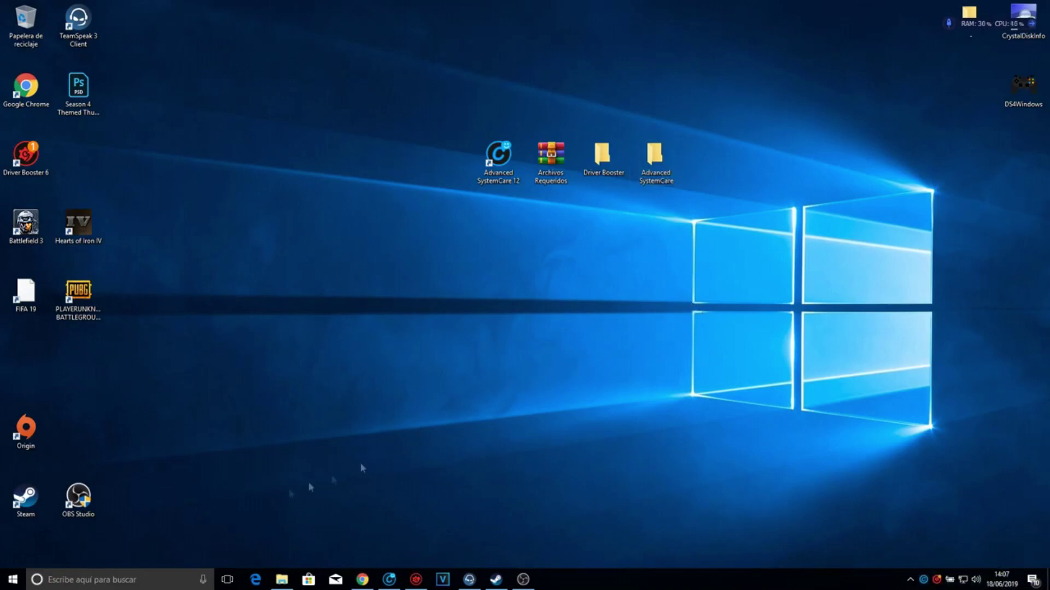
# - In Actualización y seguridad's delivery options, set updates from other PCs to Desactivado and close Settings
pyautogui.press('super+s')
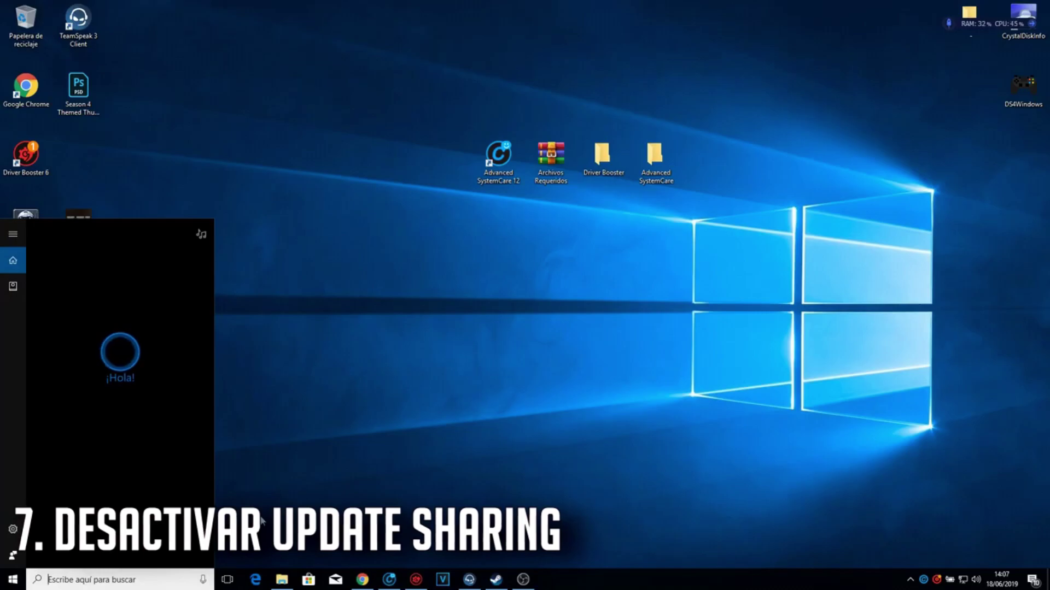
pyautogui.click(13, 578)
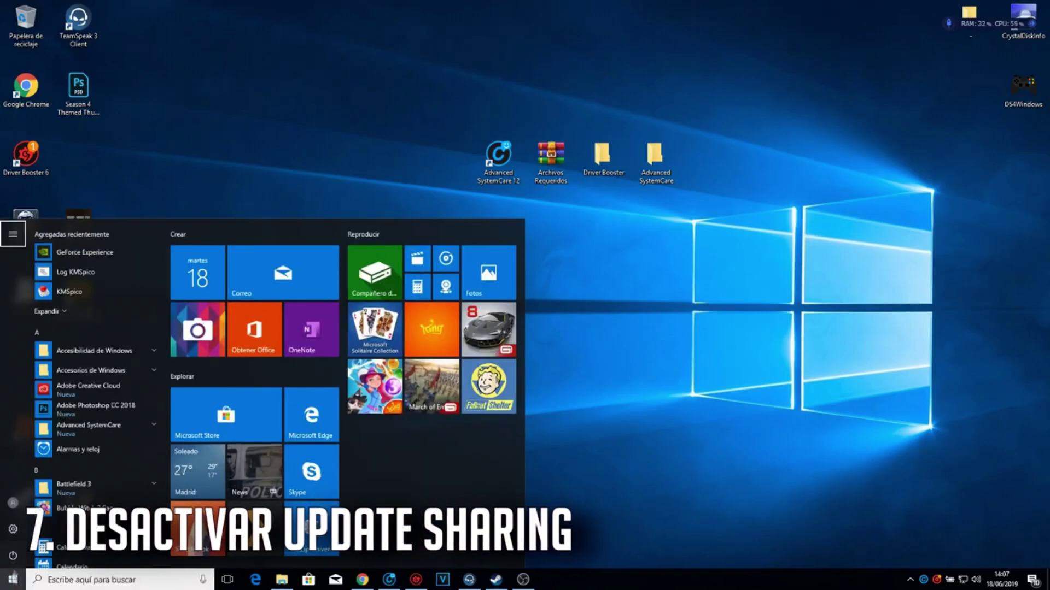
pyautogui.click(13, 577)
pyautogui.click(13, 576)
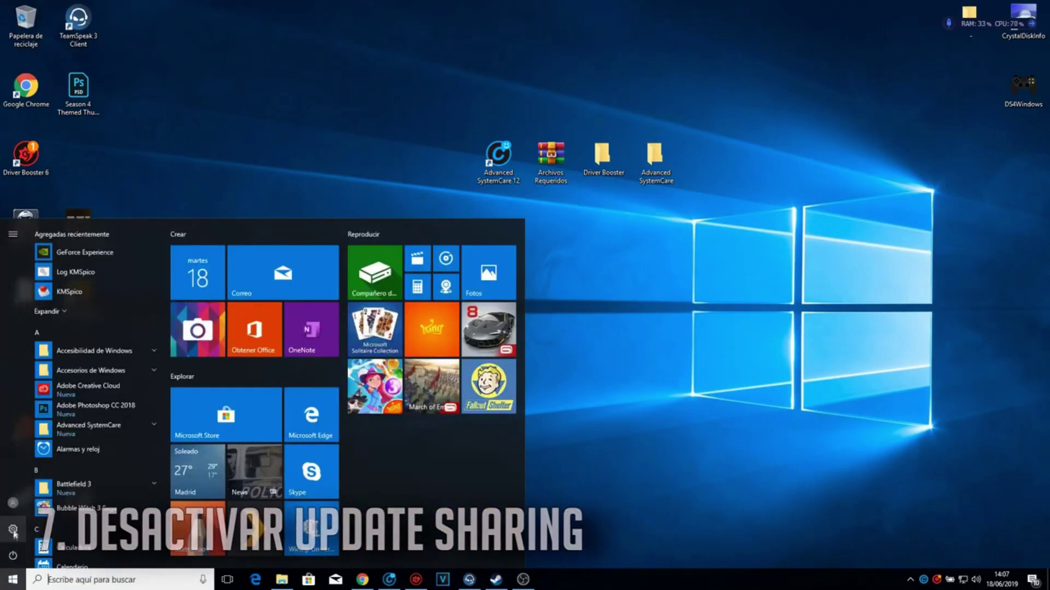
pyautogui.click(13, 530)
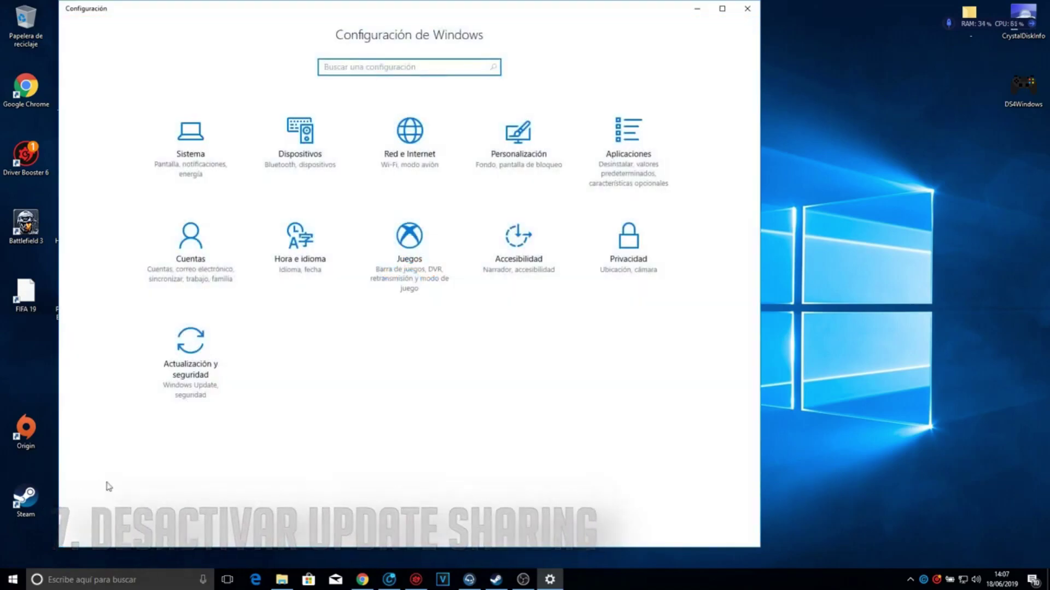
pyautogui.click(211, 365)
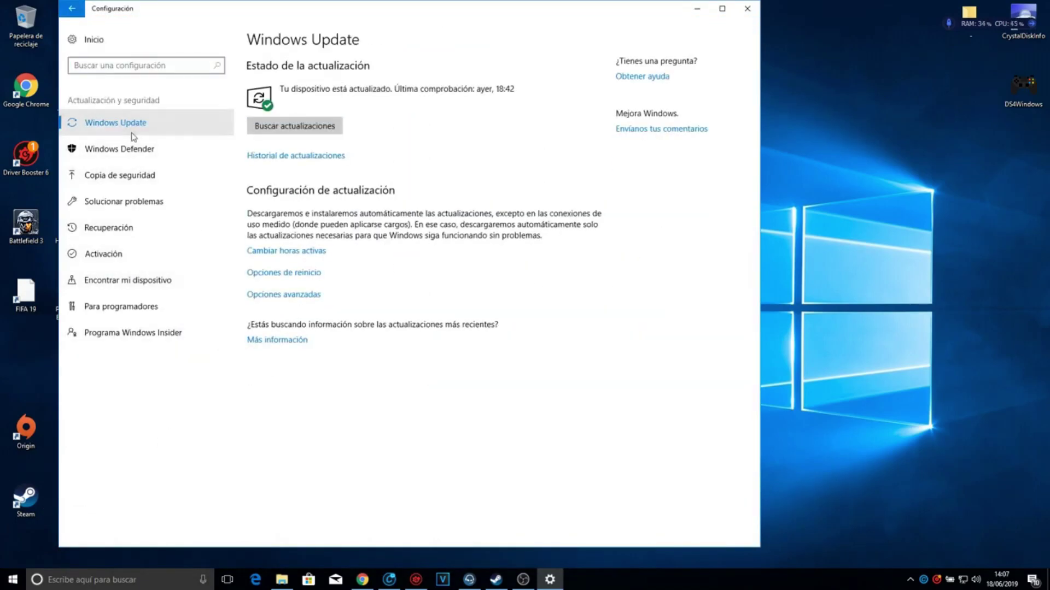
pyautogui.click(304, 295)
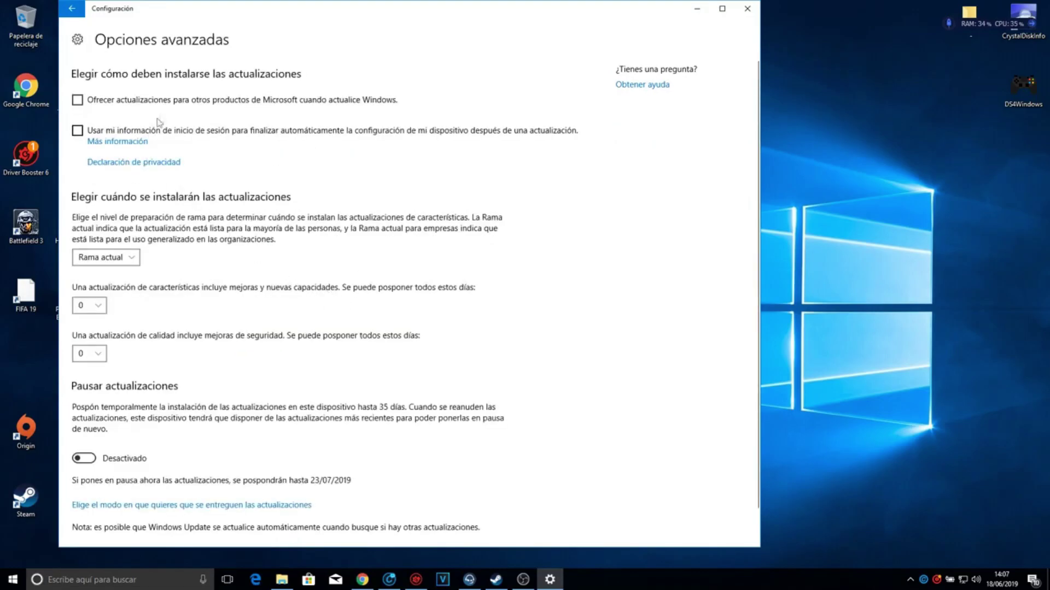
pyautogui.click(261, 505)
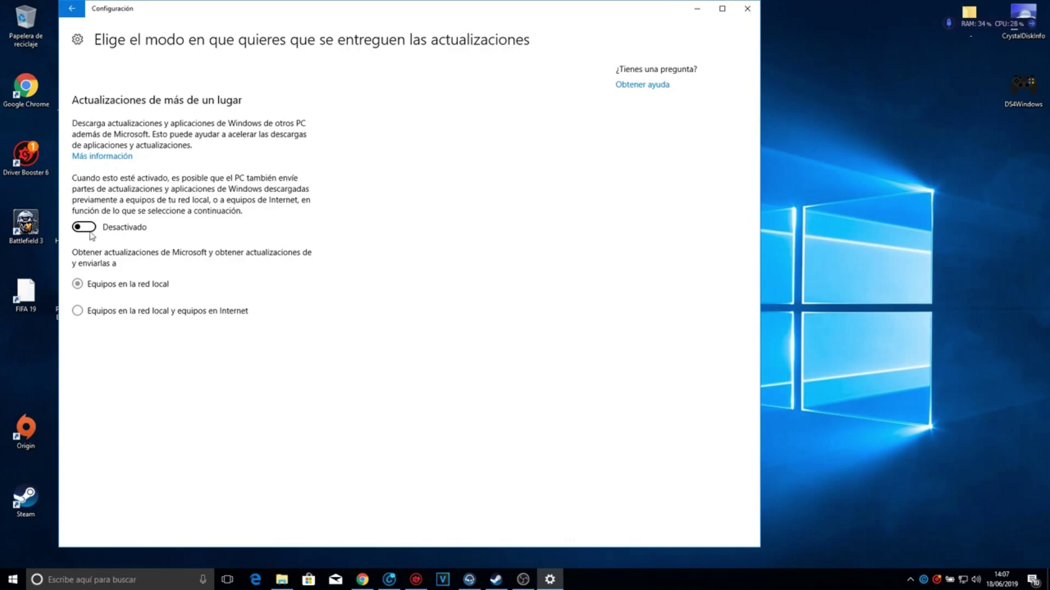
pyautogui.click(88, 228)
pyautogui.click(88, 230)
pyautogui.click(744, 8)
pyautogui.moveTo(385, 64); pyautogui.dragTo(717, 237)
pyautogui.click(717, 236)
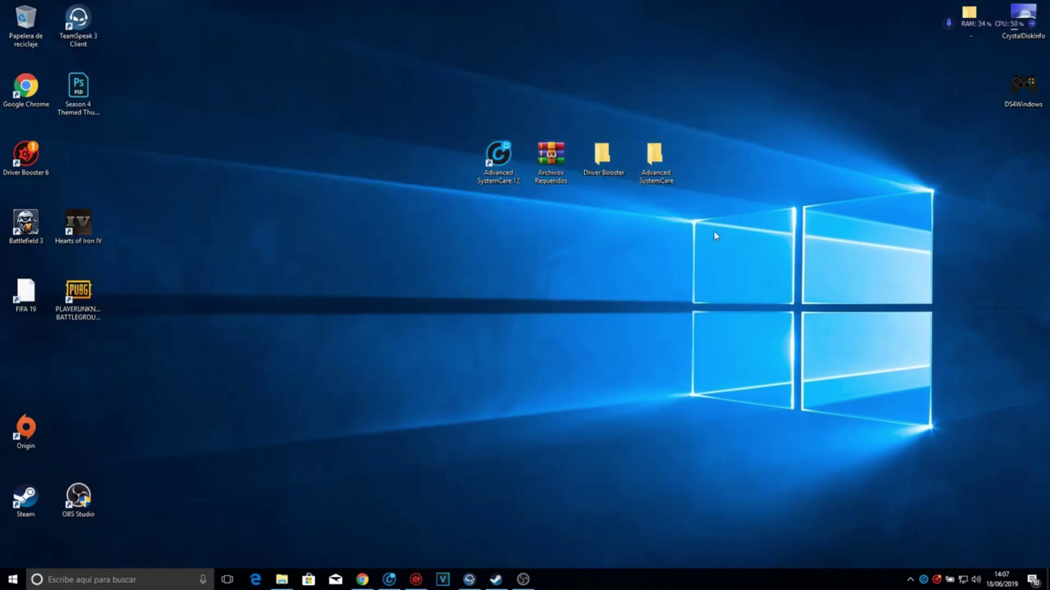